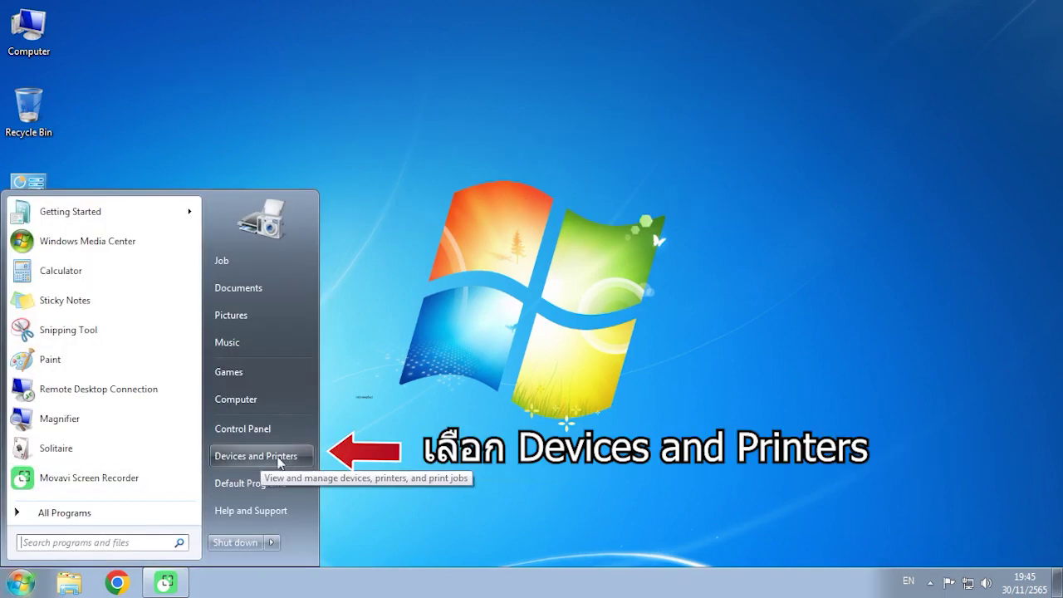
Open the Devices and Printers window and close it again.
click(270, 459)
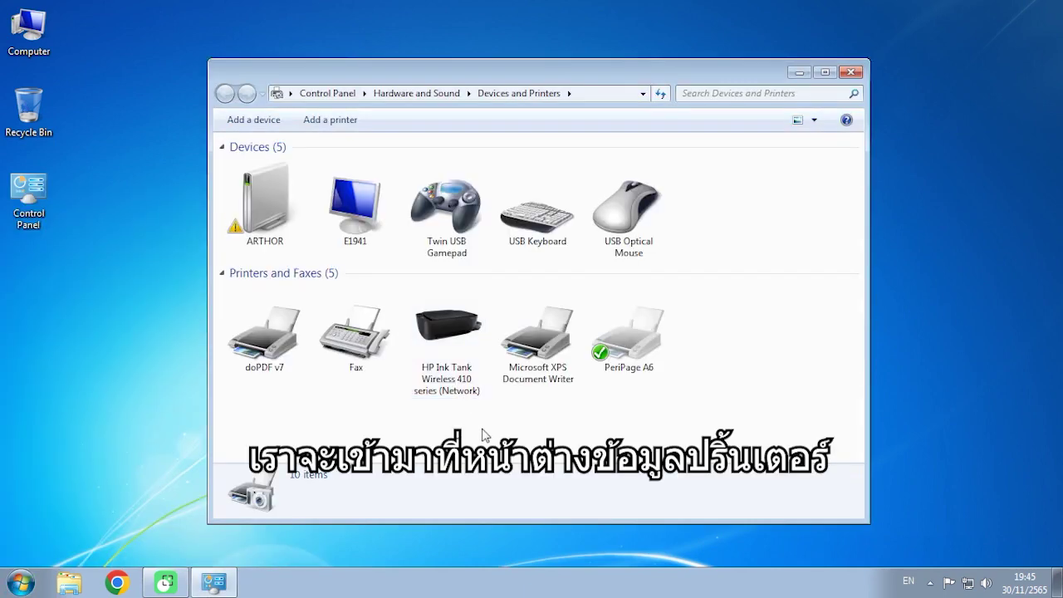
click(850, 72)
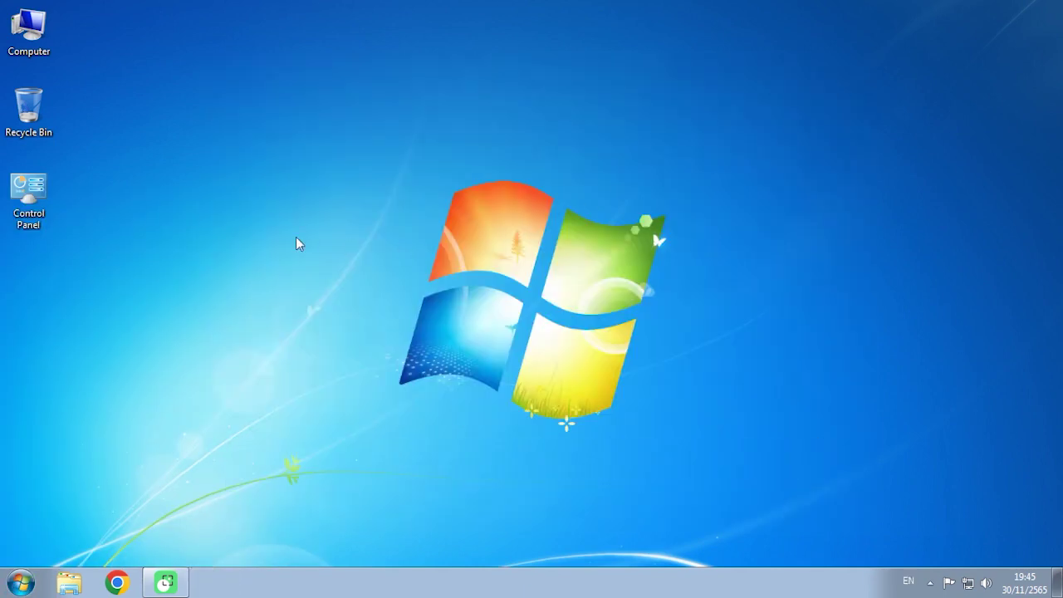
click(29, 197)
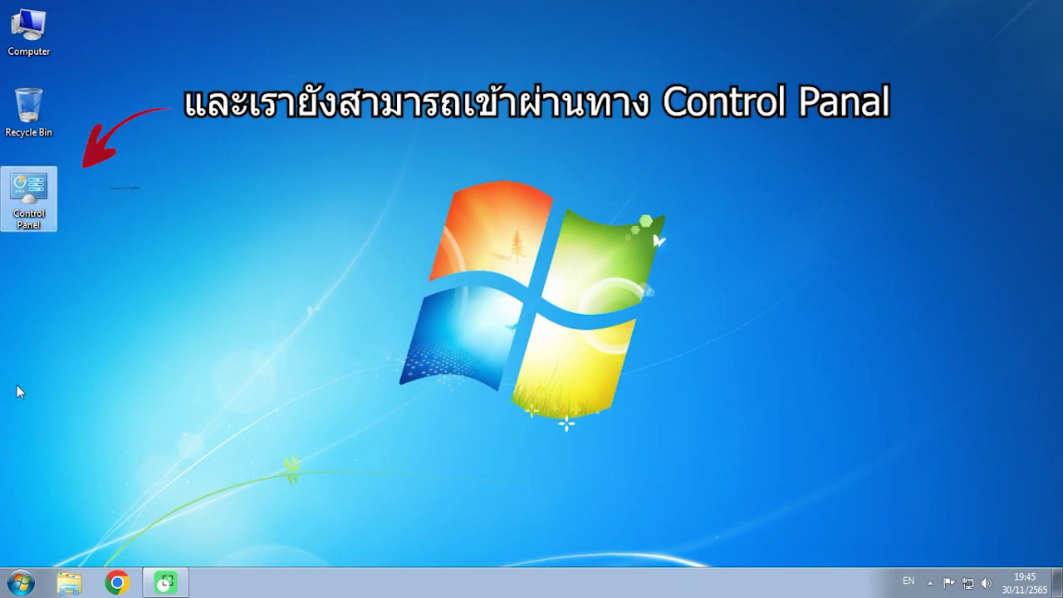
Open the Control Panel, display its items as Large icons and maximize the window.
click(23, 575)
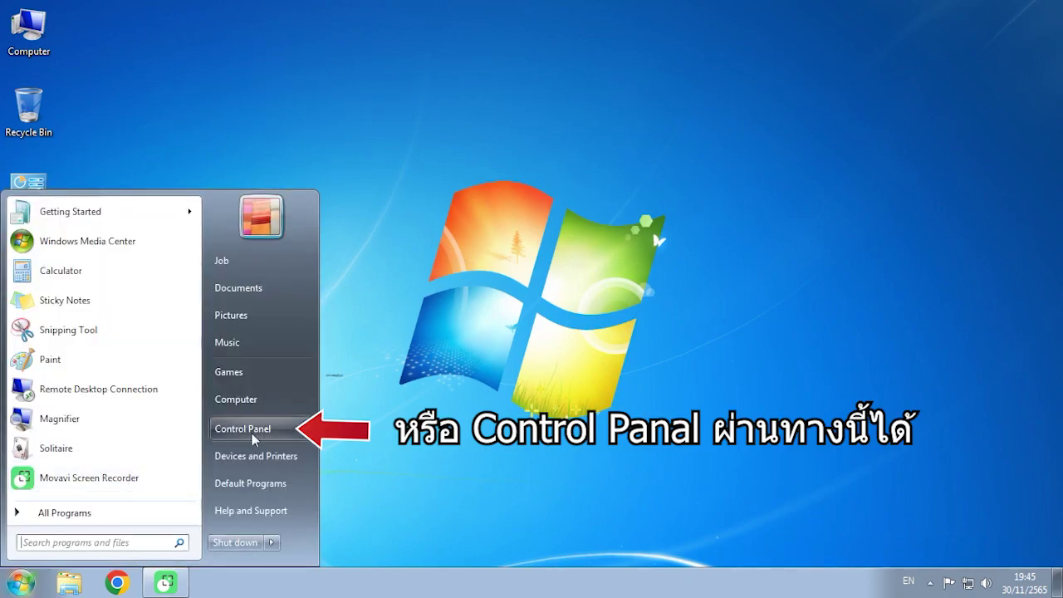
click(243, 429)
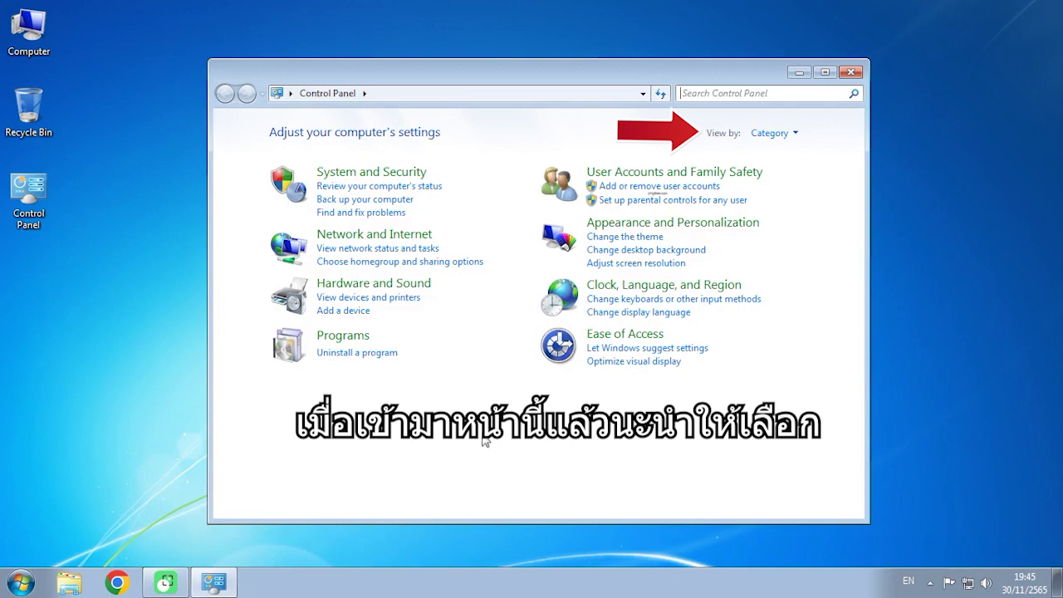
click(794, 134)
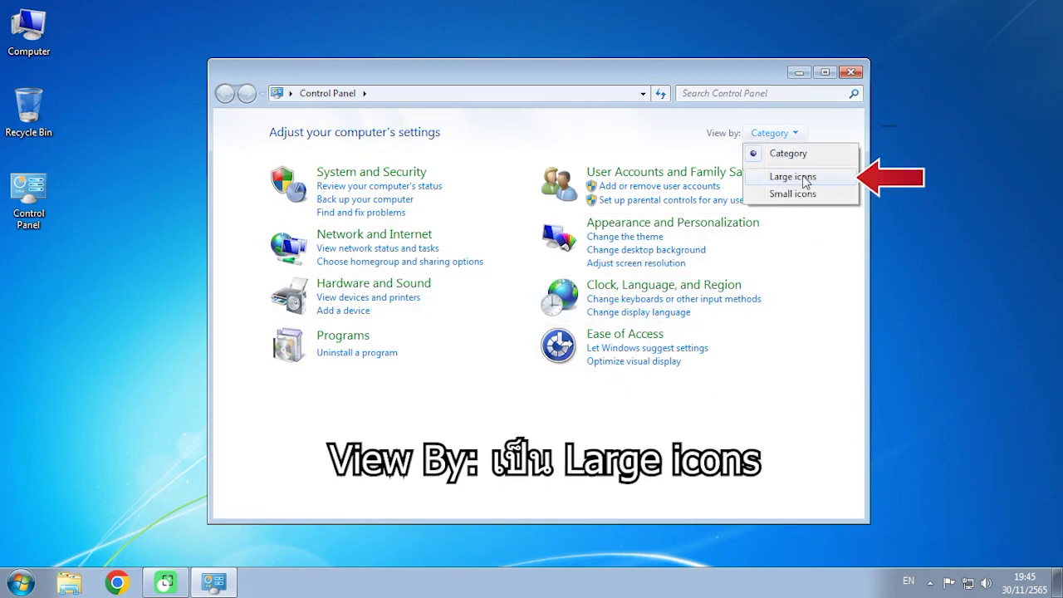
click(793, 177)
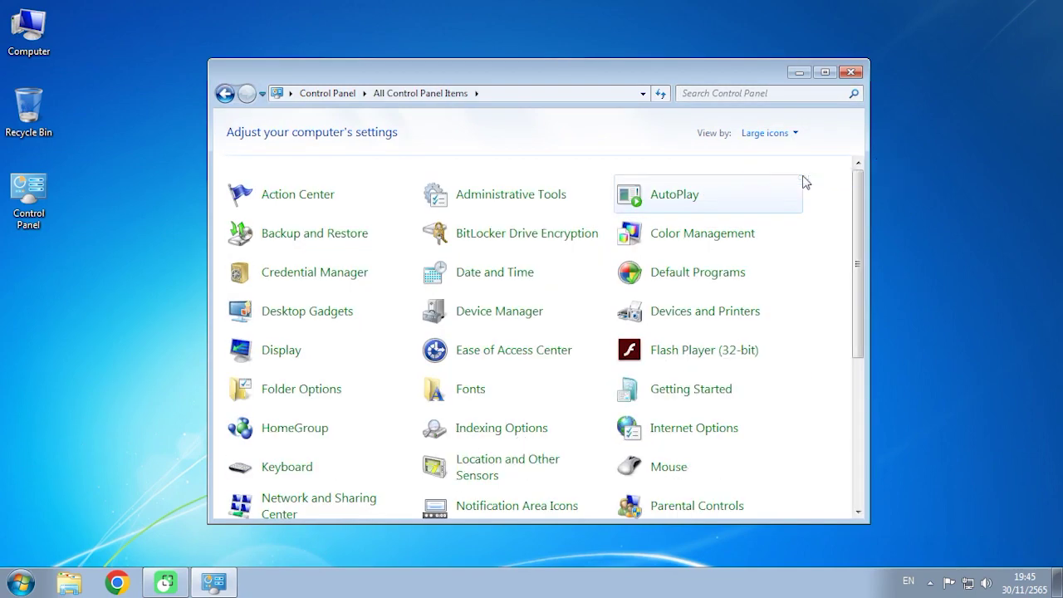
click(824, 73)
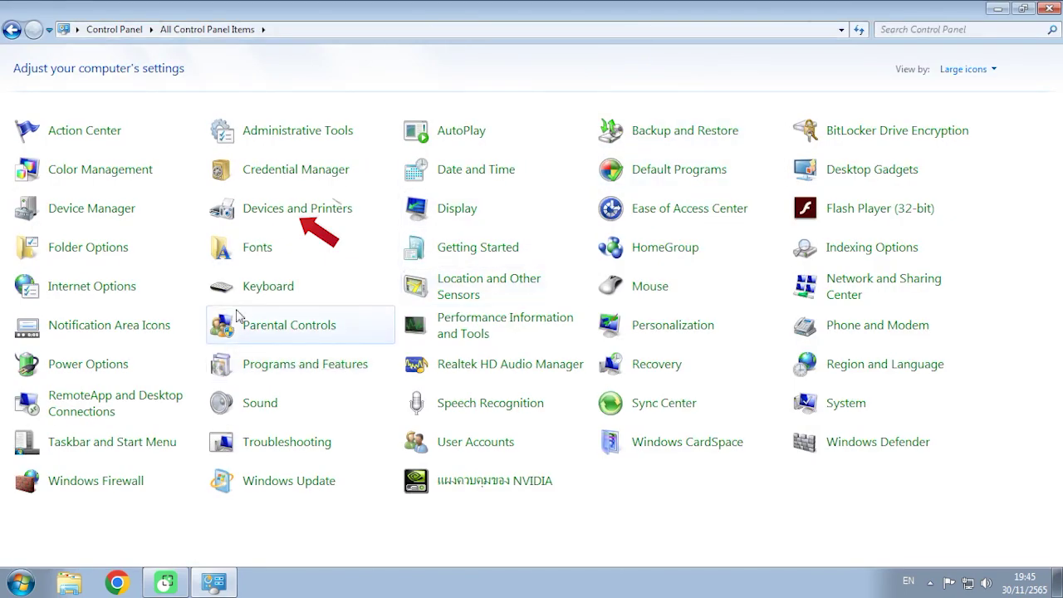
In Devices and Printers, print a test page from the HP Ink Tank Wireless 410 series (Network) printer's properties, then close them.
click(297, 209)
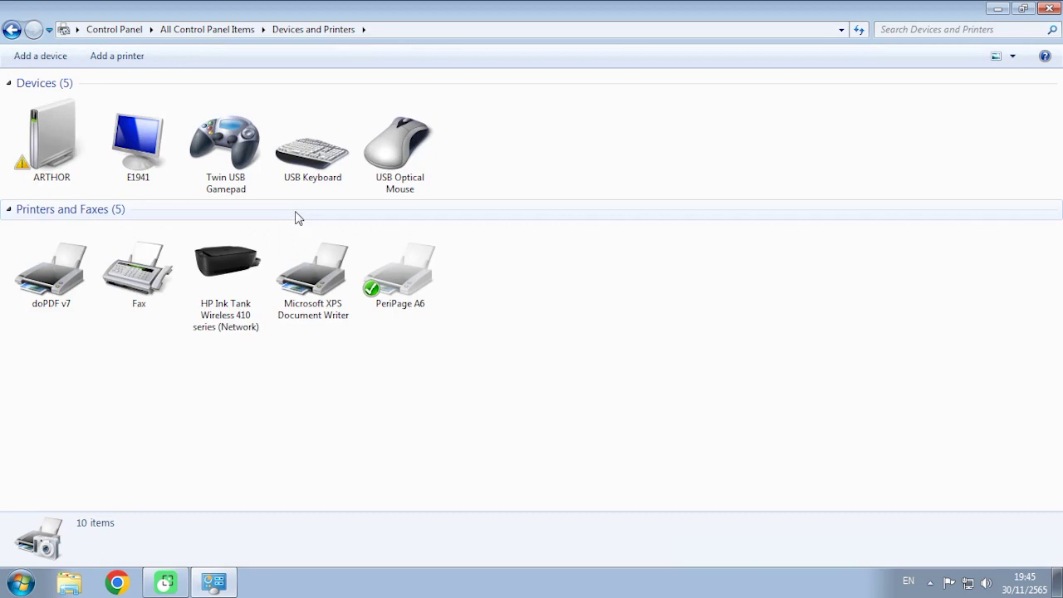
mouse_move(224, 272)
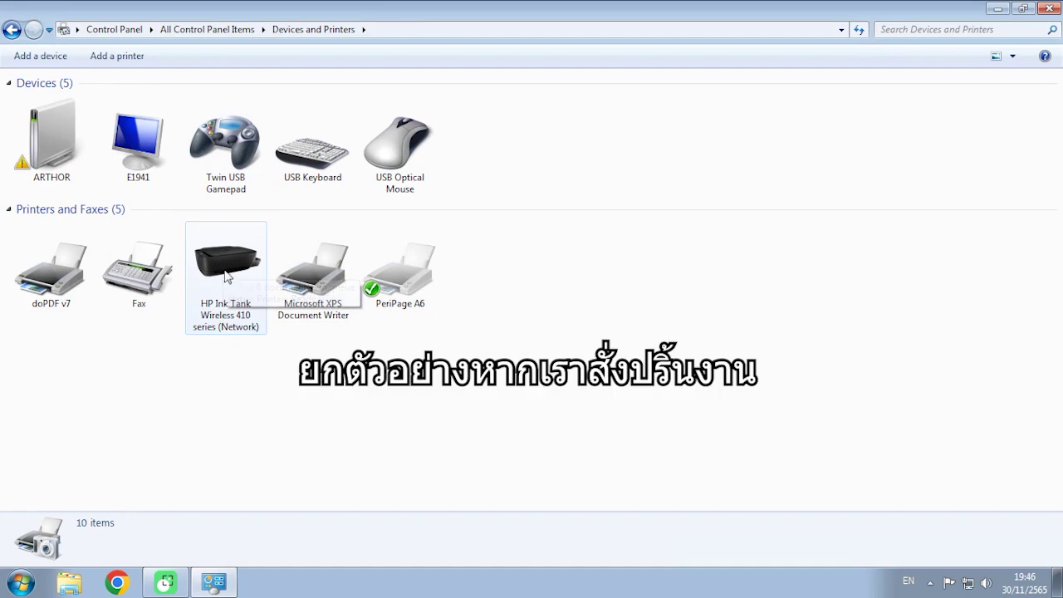
click(225, 273)
right_click(226, 272)
click(230, 369)
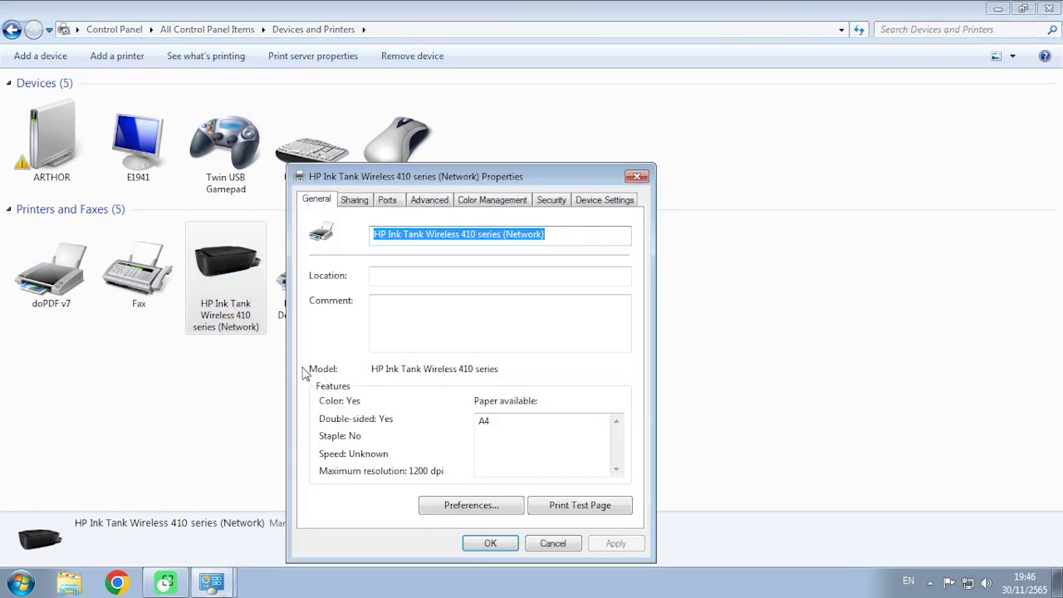
click(575, 509)
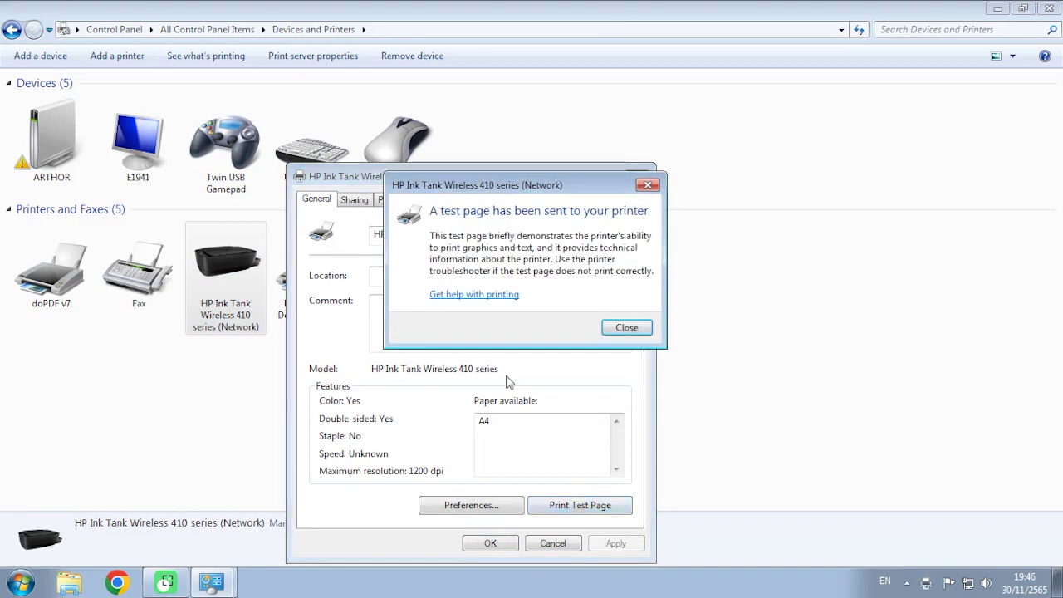
click(621, 328)
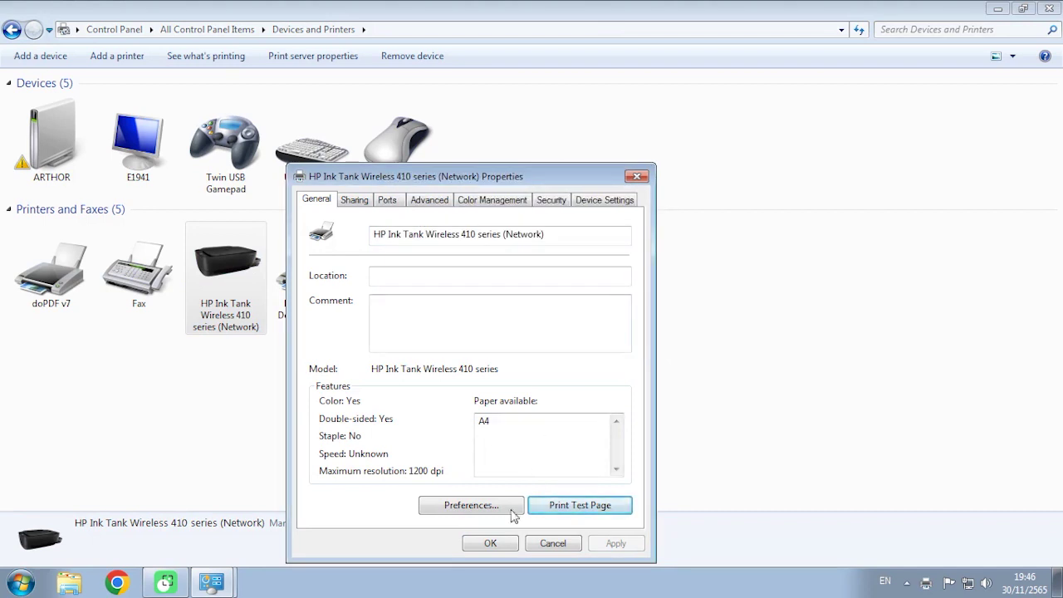
click(490, 544)
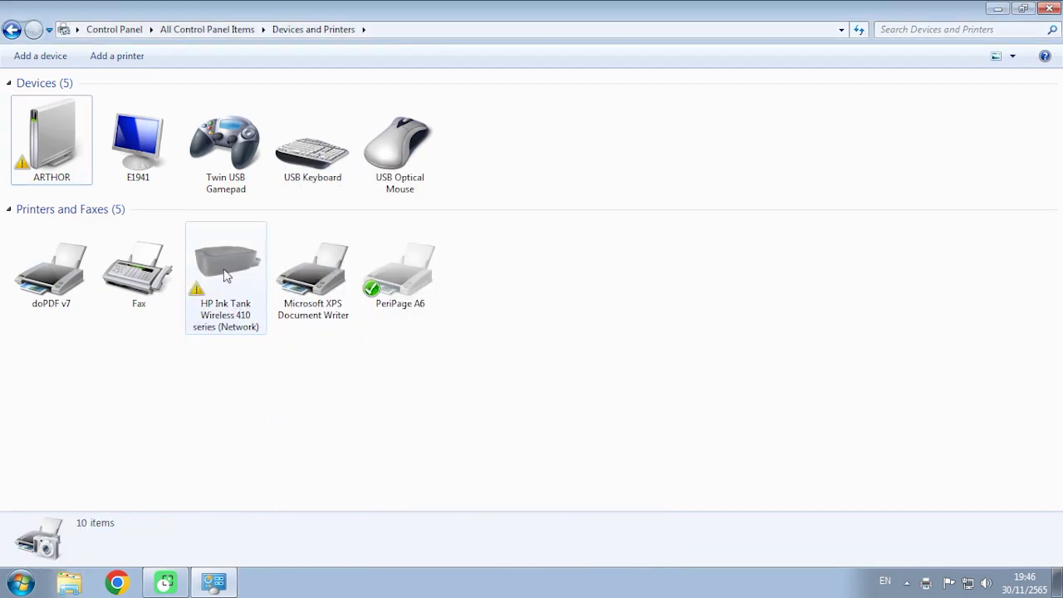
Cancel all documents in the HP Ink Tank Wireless 410 print queue, confirm the cancellation and close the queue window.
mouse_move(222, 272)
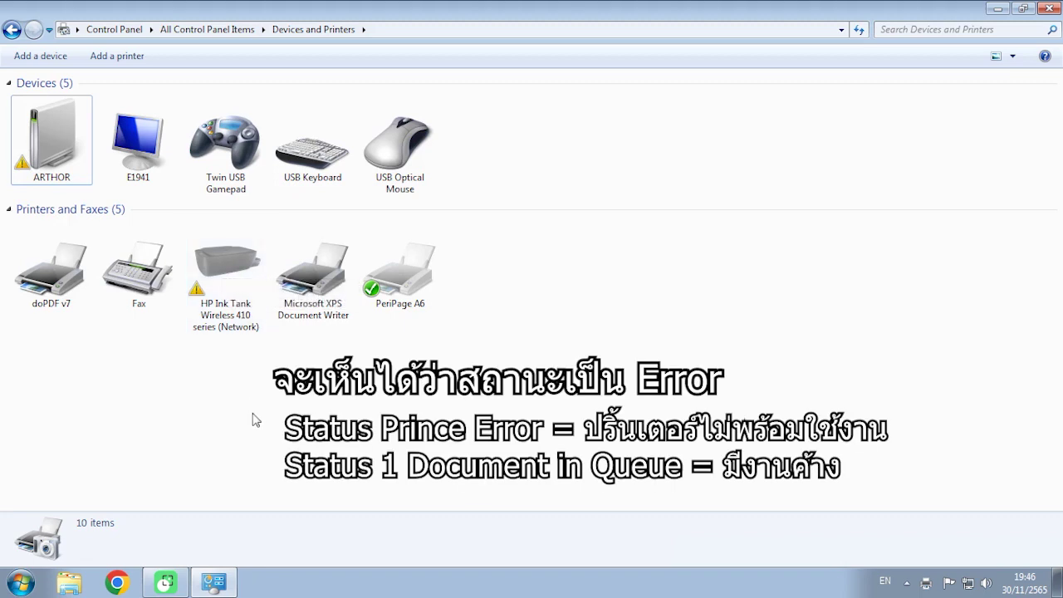
right_click(226, 267)
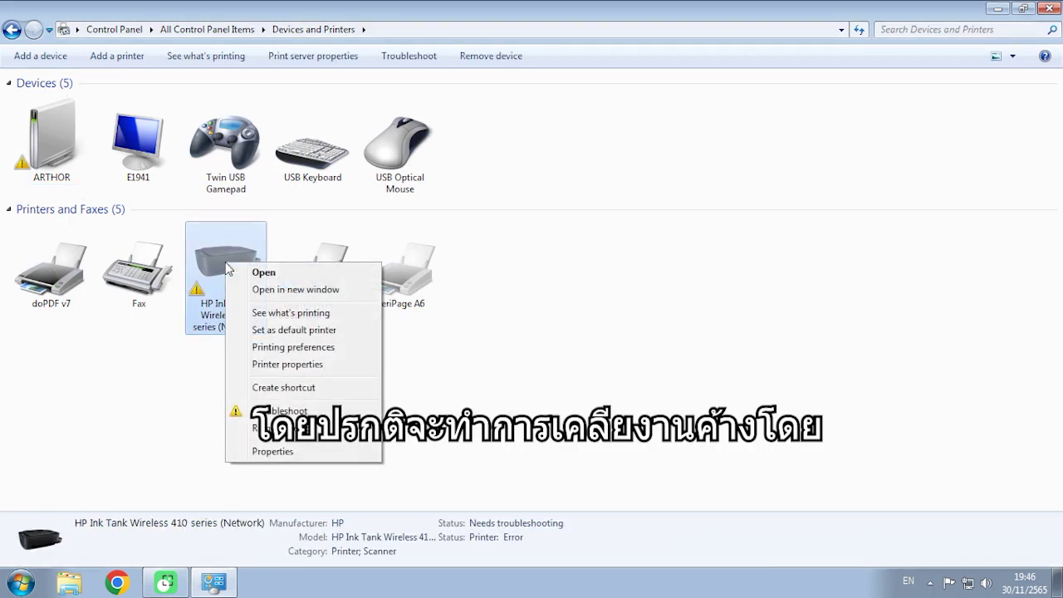
click(344, 320)
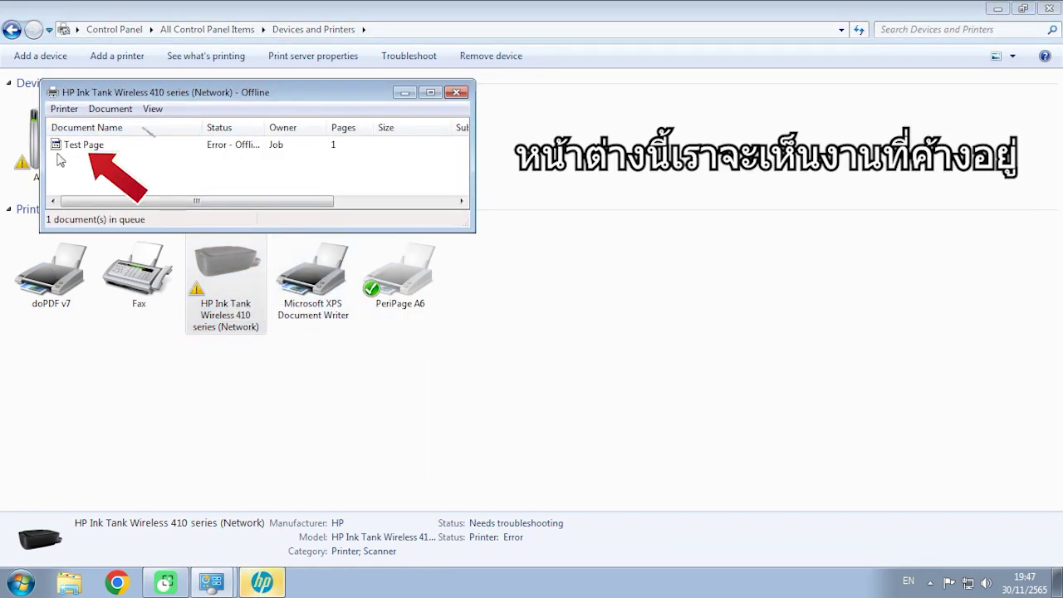
click(90, 147)
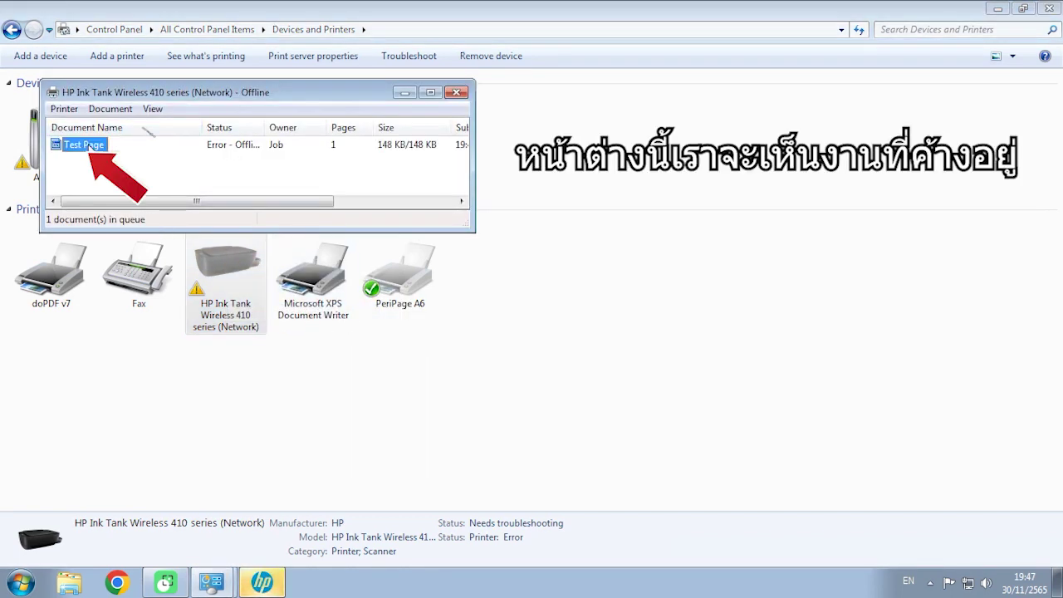
click(66, 110)
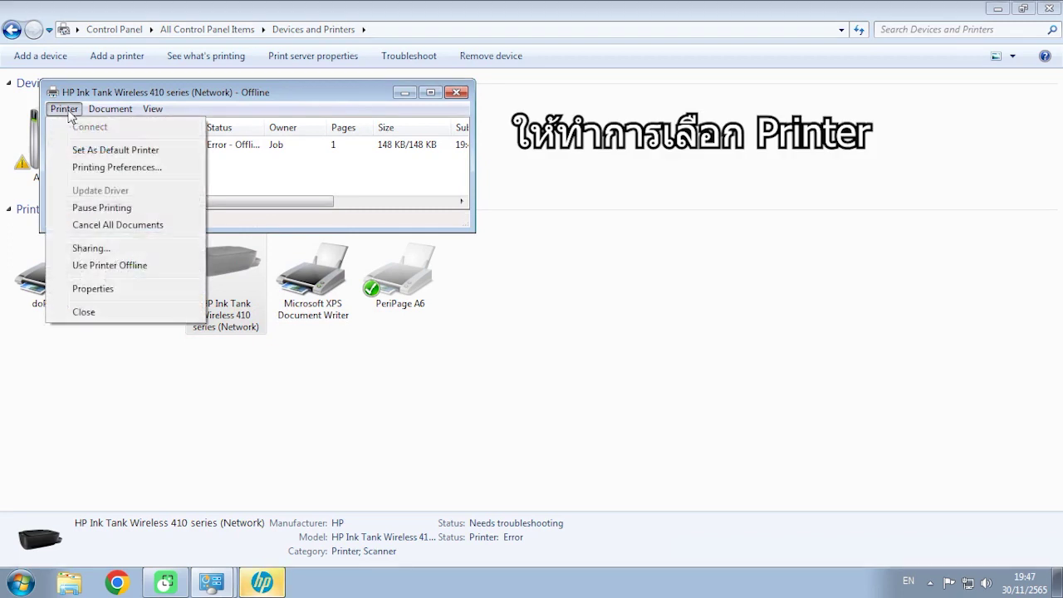
click(158, 230)
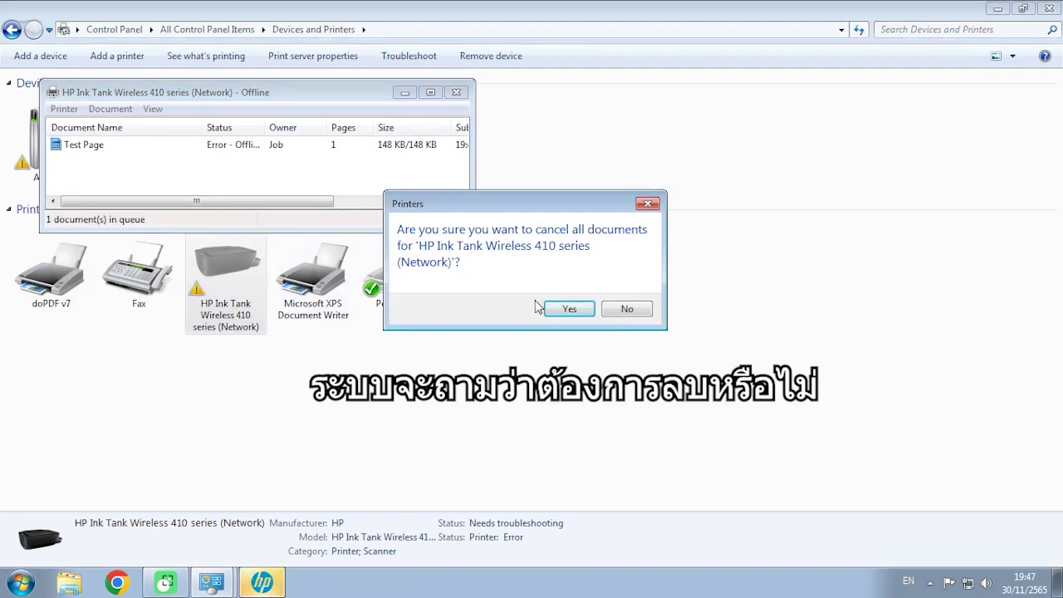
click(562, 309)
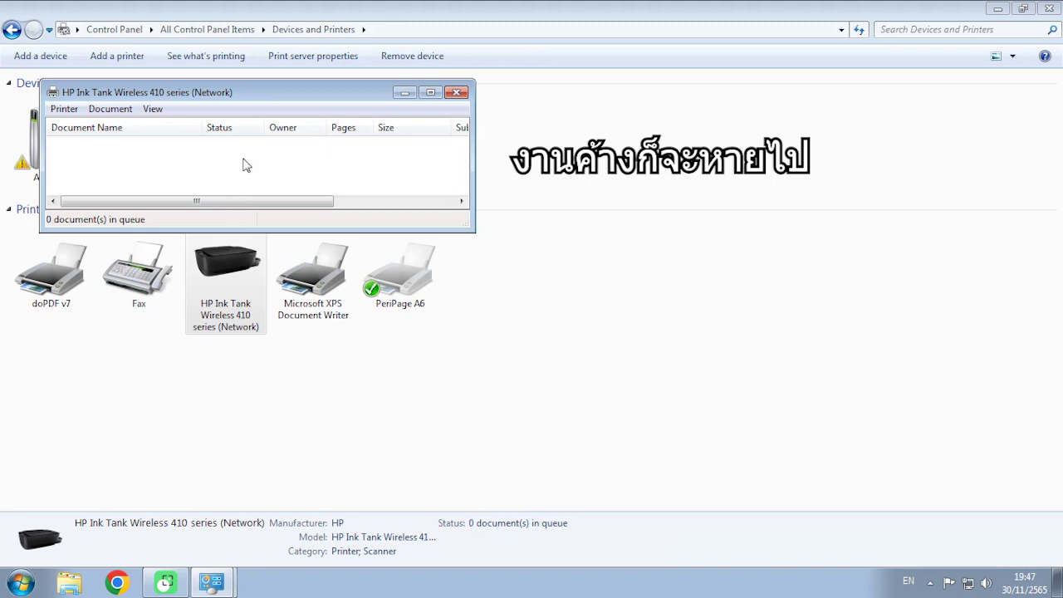
click(457, 92)
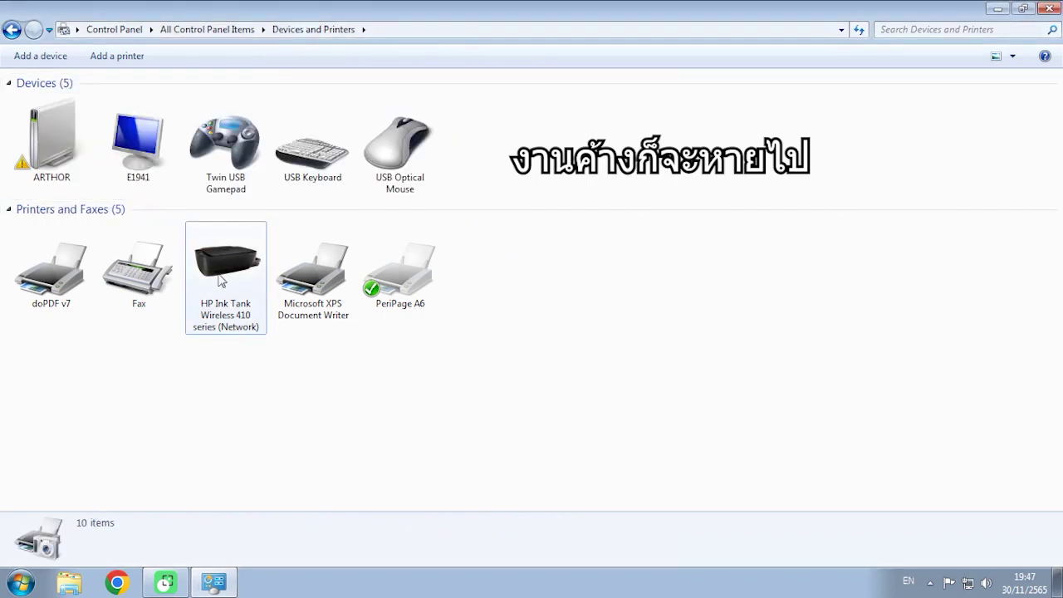
Refresh the device list and check the status of the HP Ink Tank Wireless 410 printer.
mouse_move(221, 281)
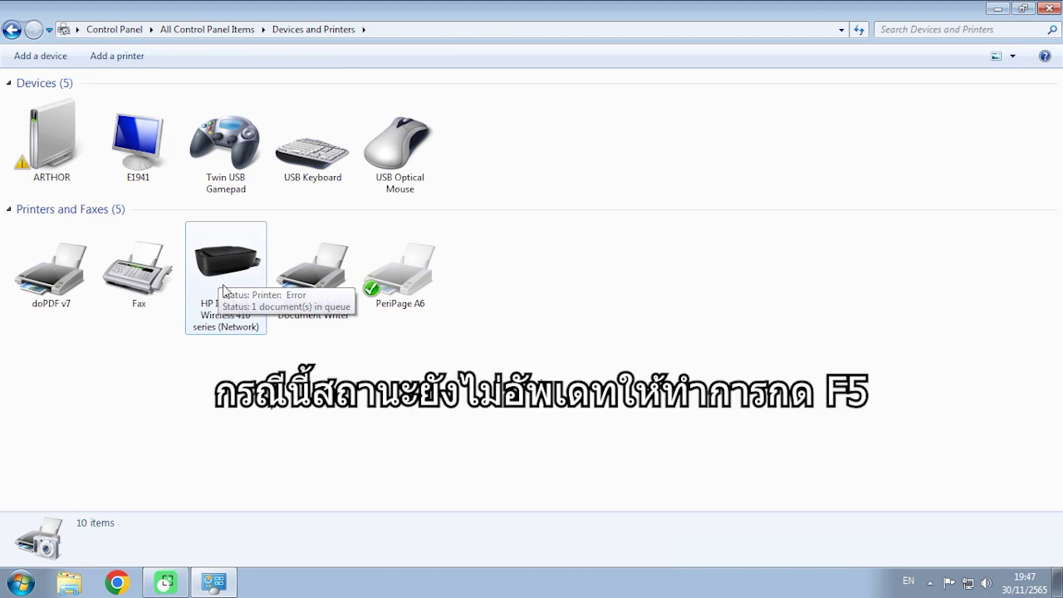
key(F5)
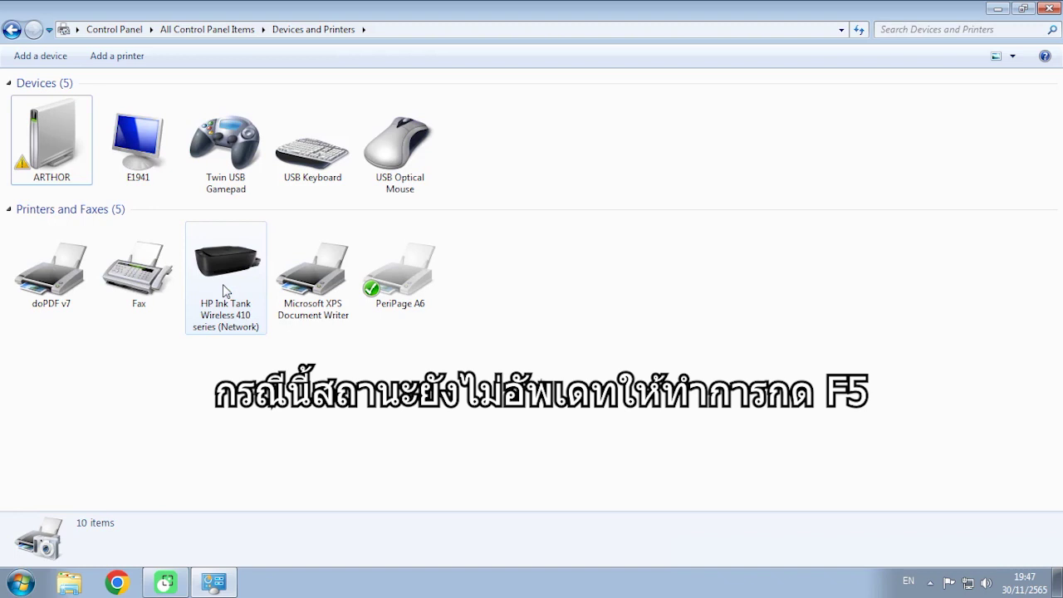
mouse_move(218, 261)
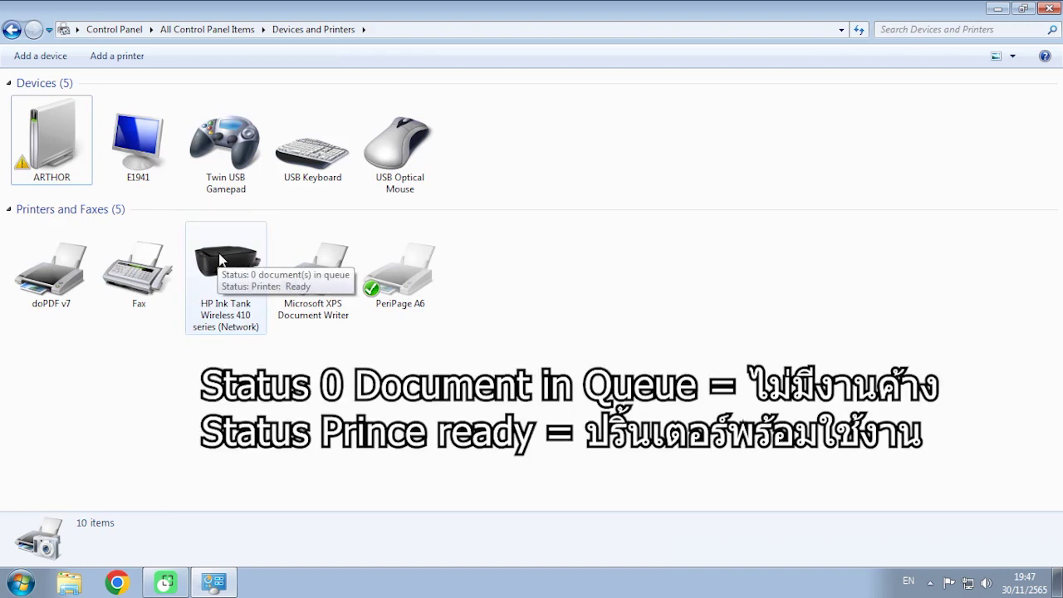
Send another test page to the HP Ink Tank Wireless 410 printer and close its properties.
right_click(212, 279)
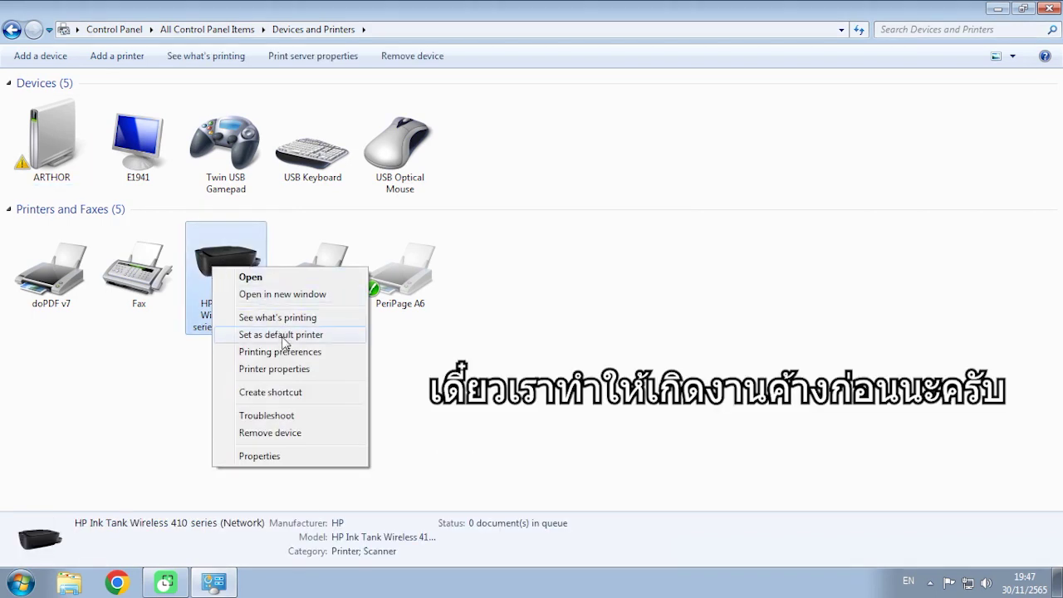
click(286, 369)
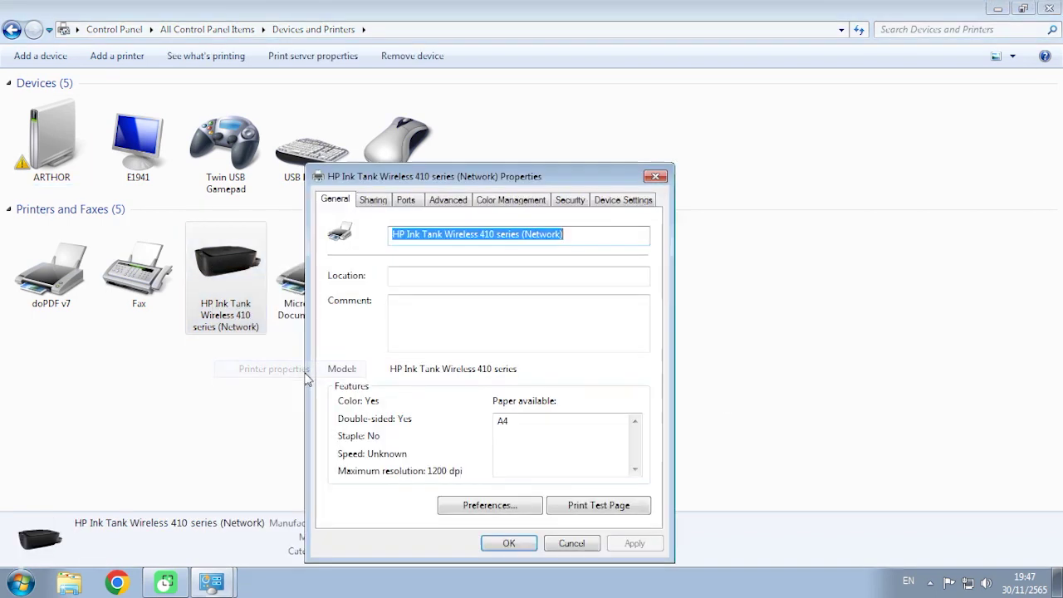
click(600, 505)
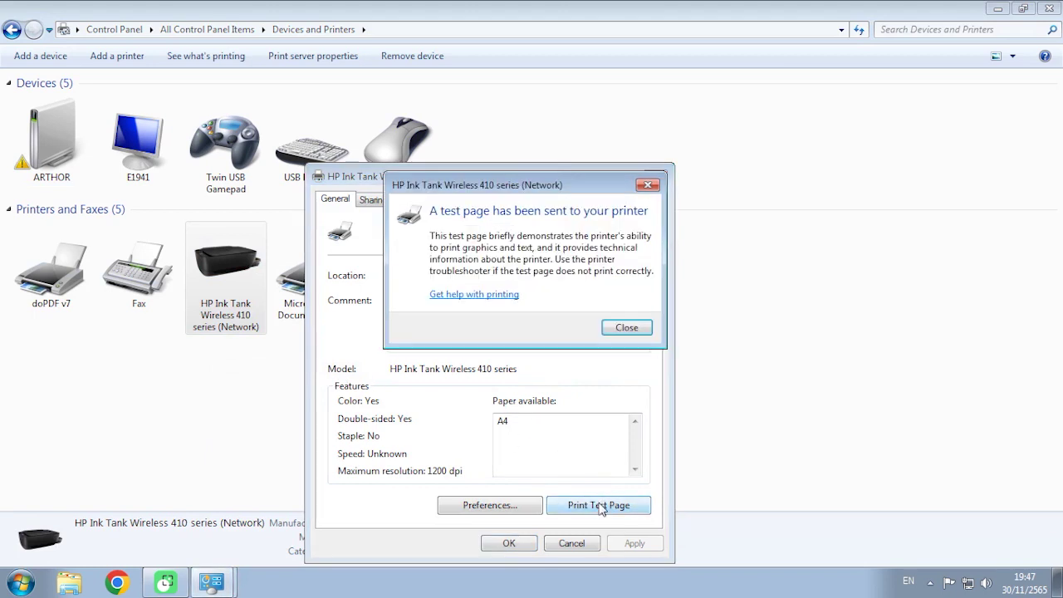
click(628, 328)
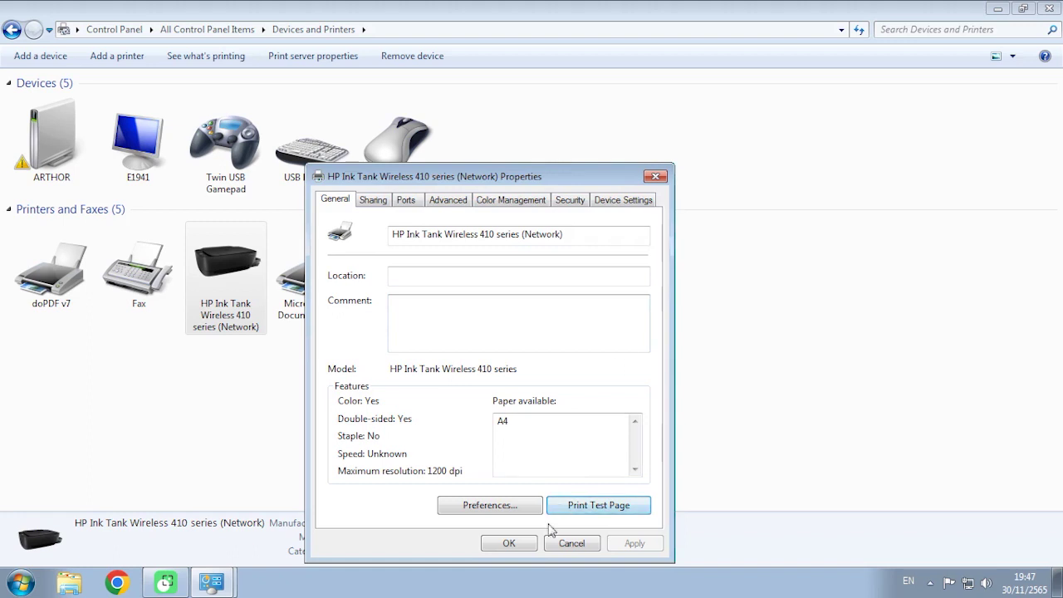
click(531, 543)
Inspect the Test Page job and the available printer commands in the HP Ink Tank queue, then close the queue window.
right_click(229, 257)
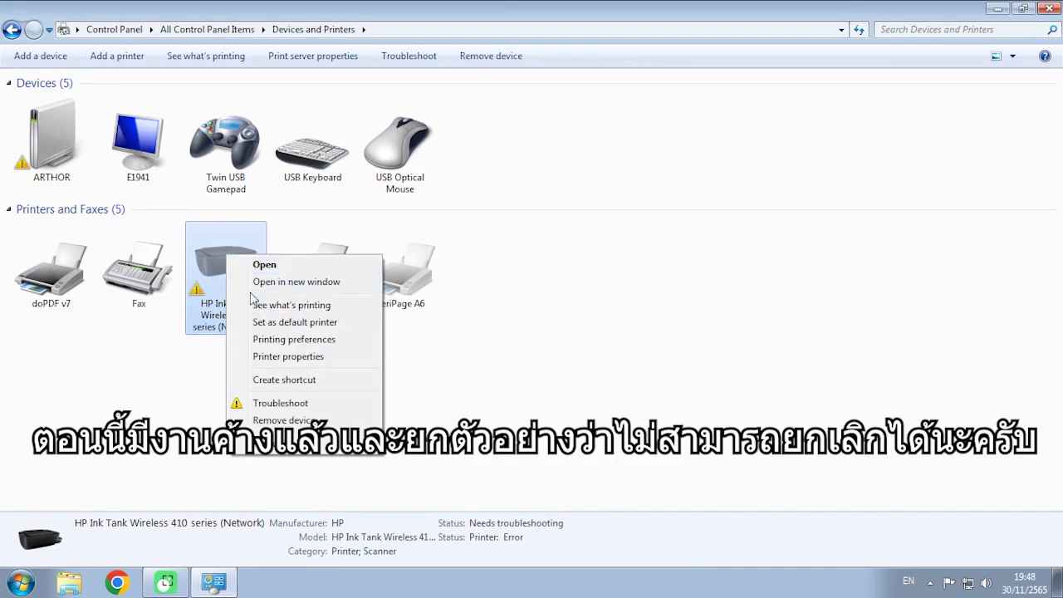
click(279, 305)
click(63, 146)
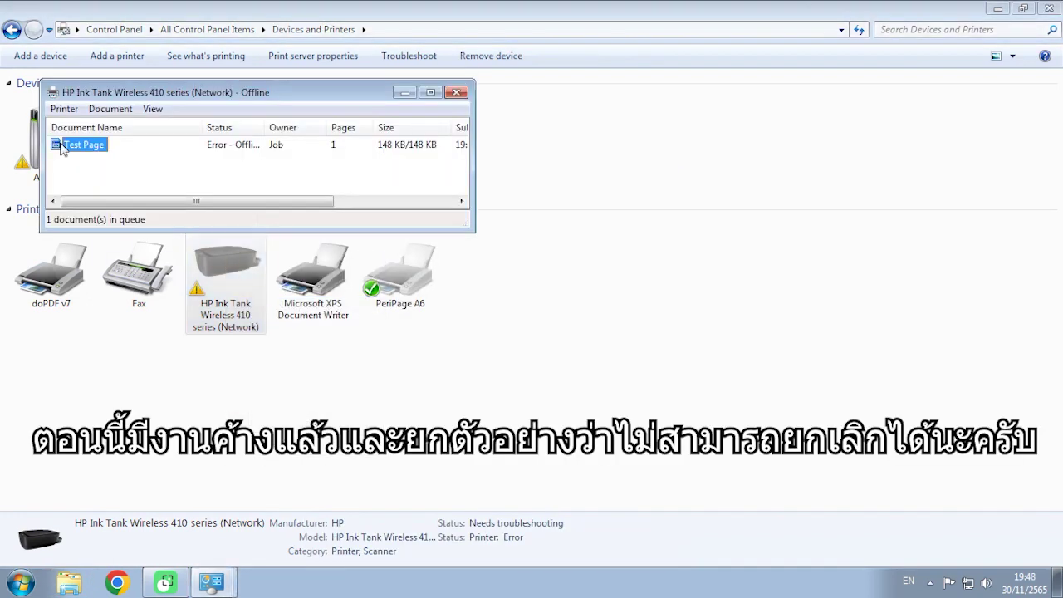
click(64, 109)
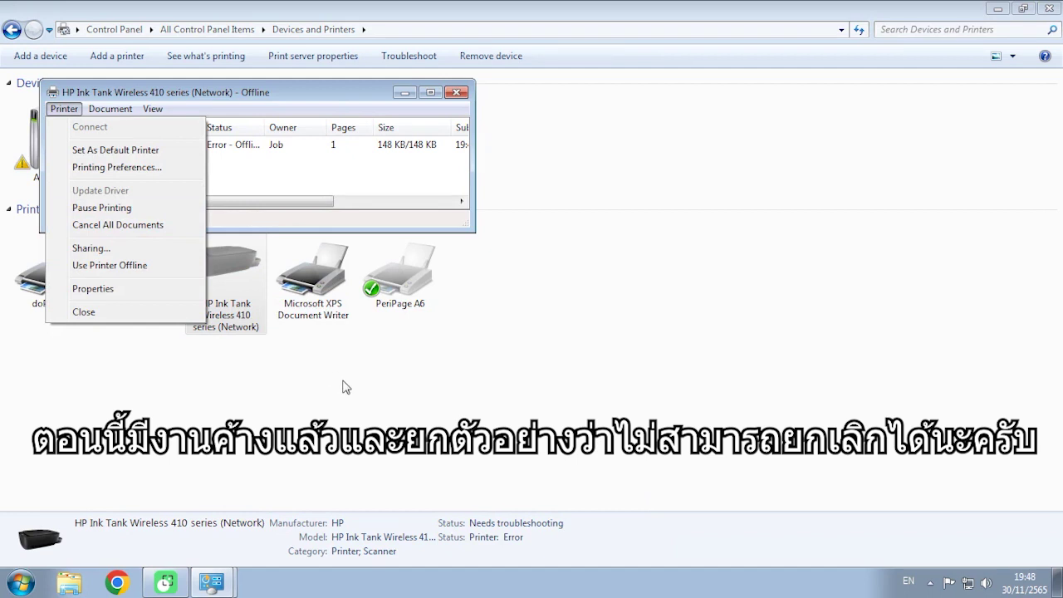
click(457, 93)
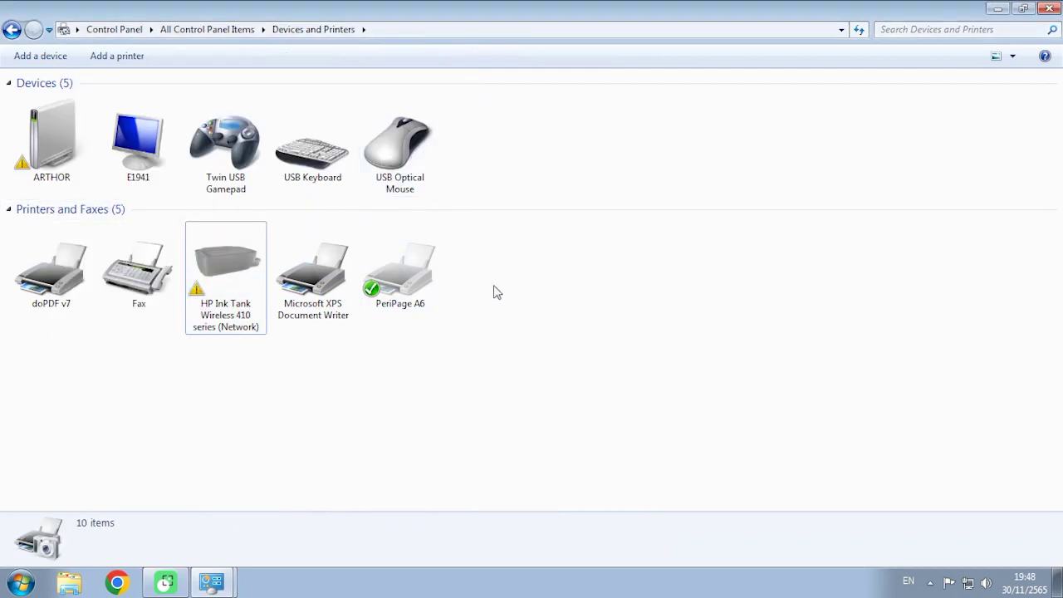
Minimize Devices and Printers, open Computer Management for this computer in a maximized window and display its list of services.
click(998, 8)
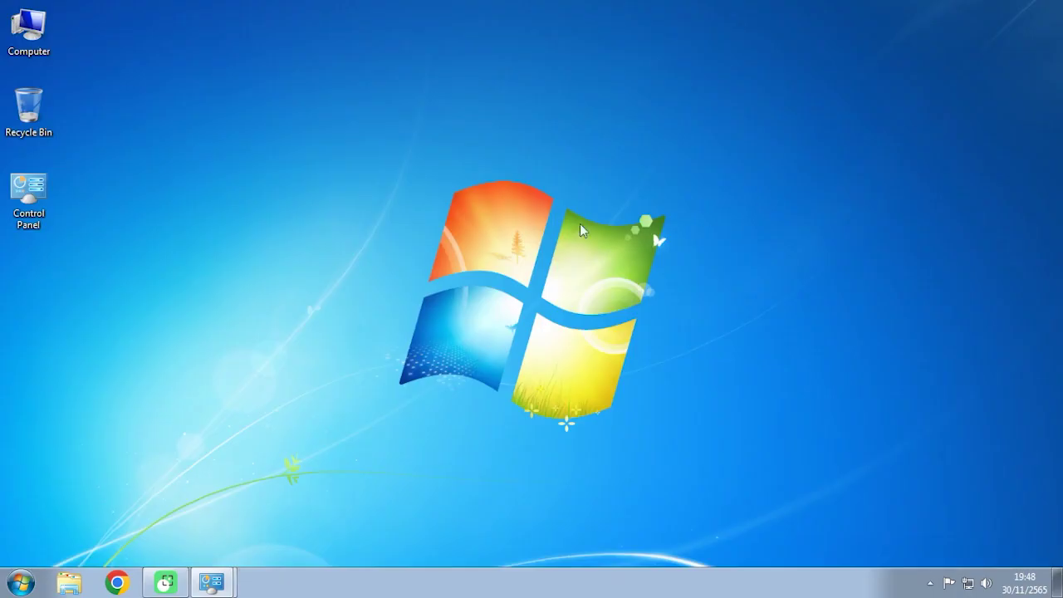
right_click(32, 37)
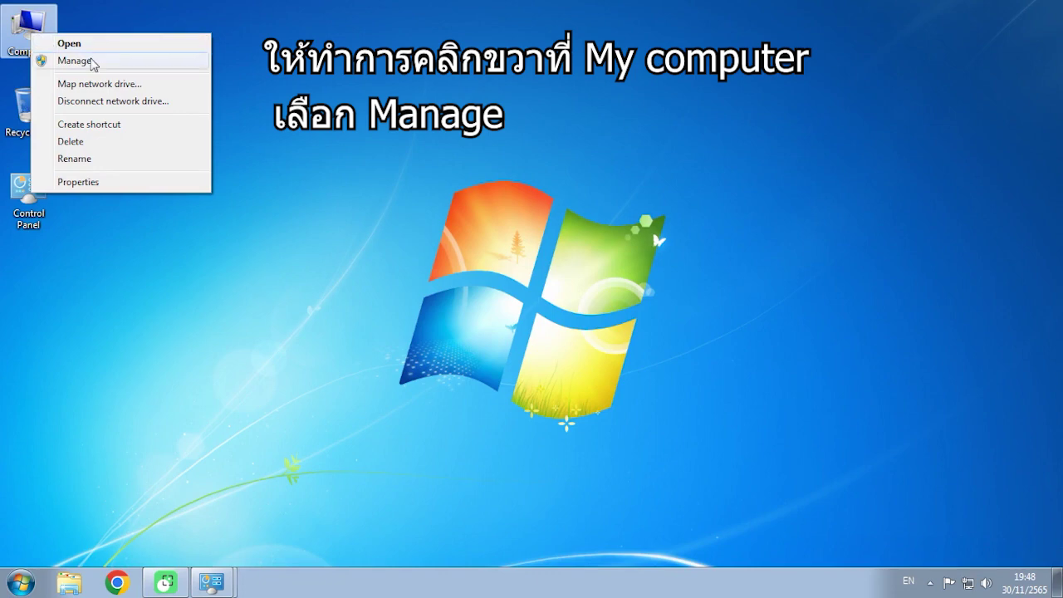
click(75, 61)
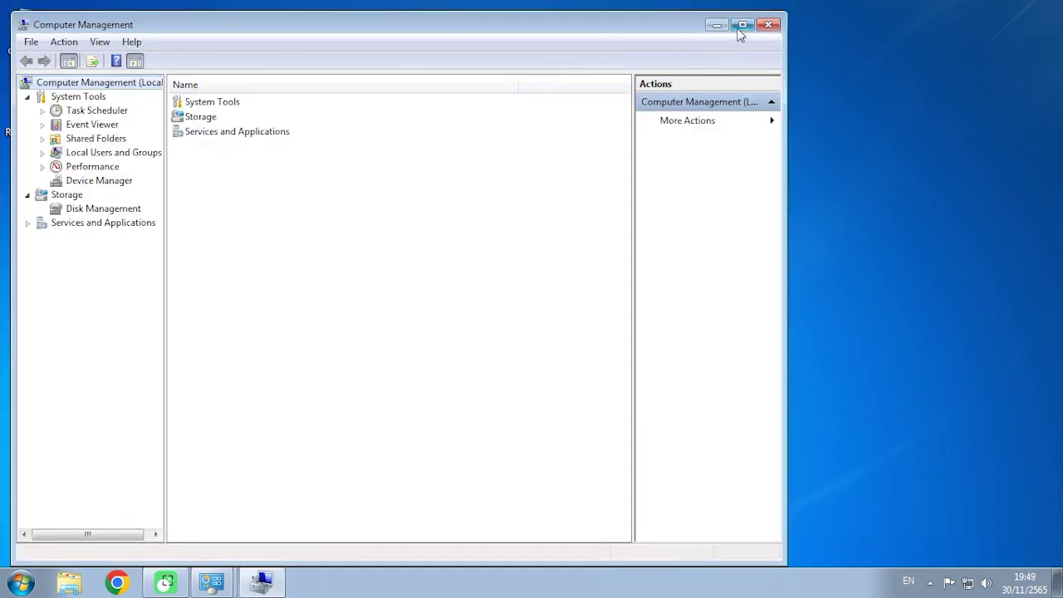
click(740, 26)
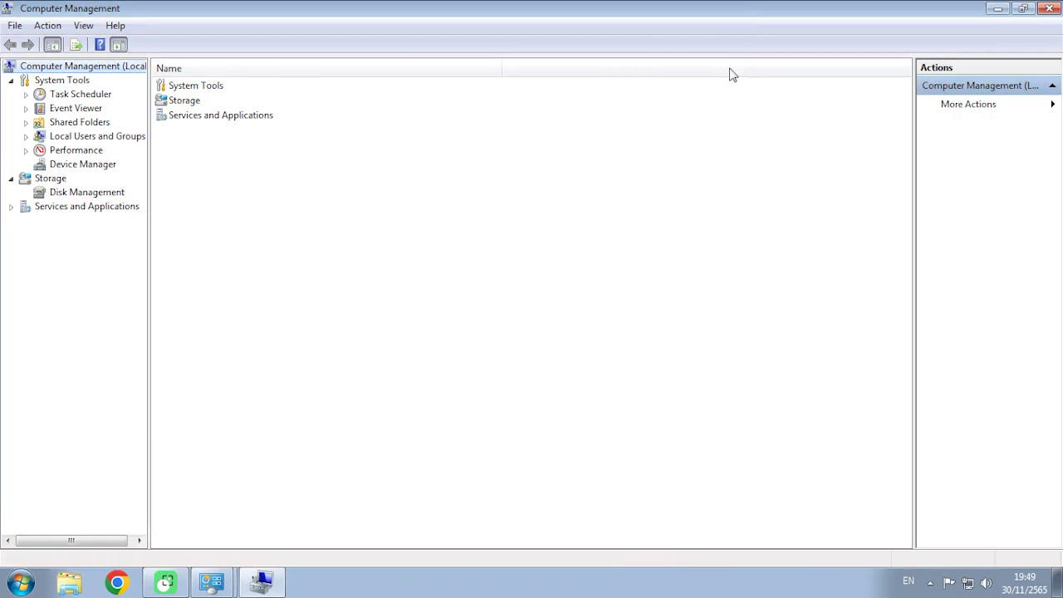
click(105, 215)
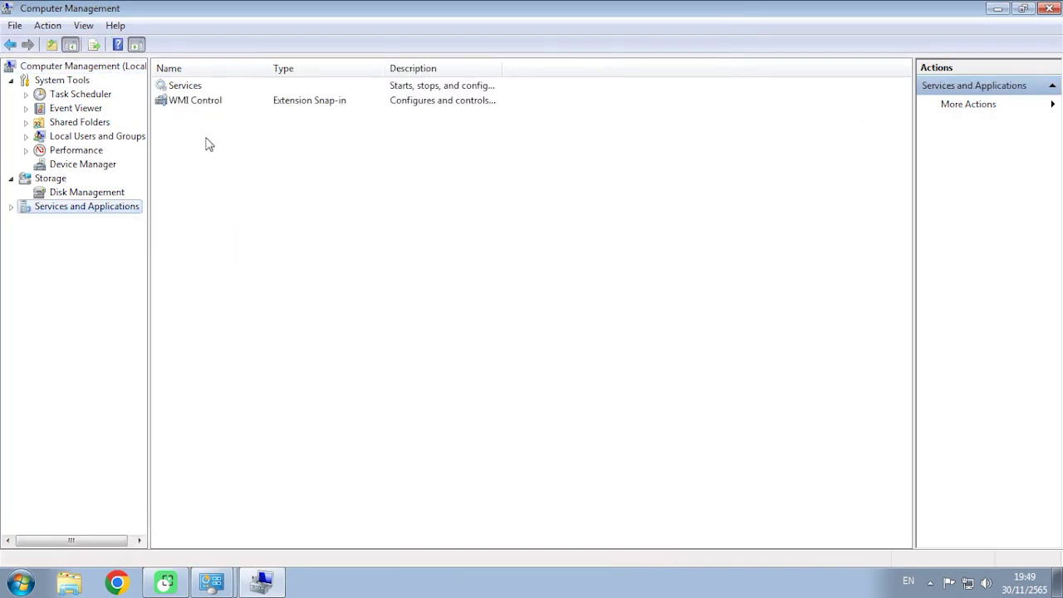
double_click(196, 86)
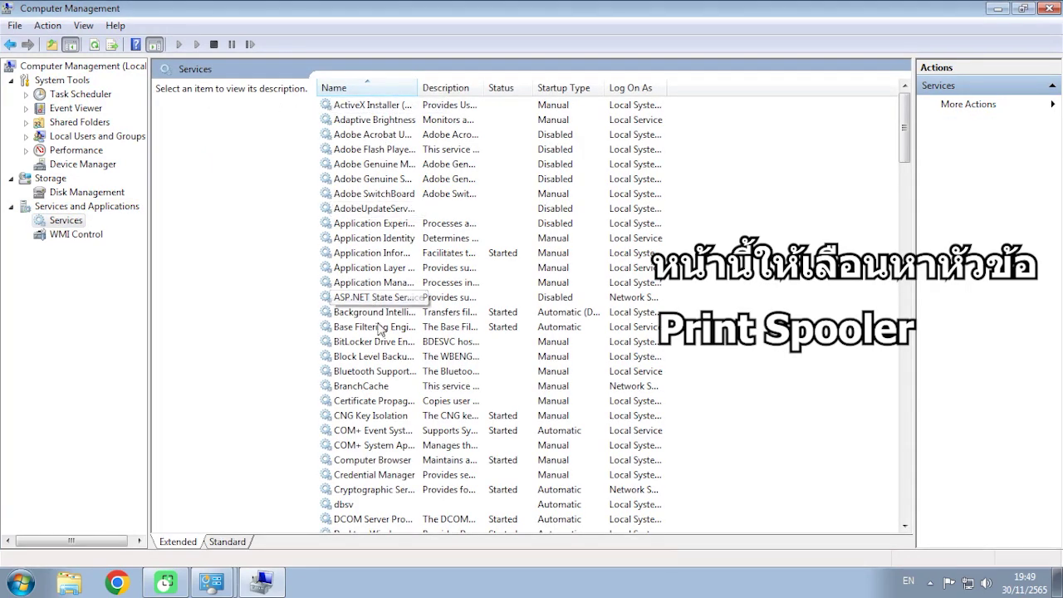
Find the Print Spooler service, open its properties and stop the service.
scroll(384, 383, down, 2)
scroll(382, 386, down, 18)
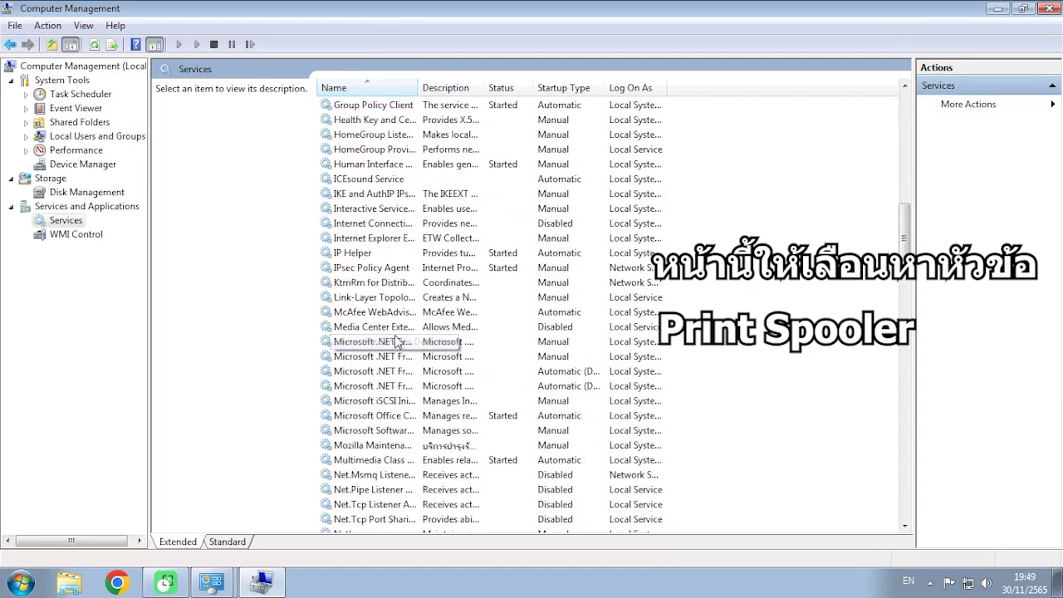
scroll(397, 342, down, 7)
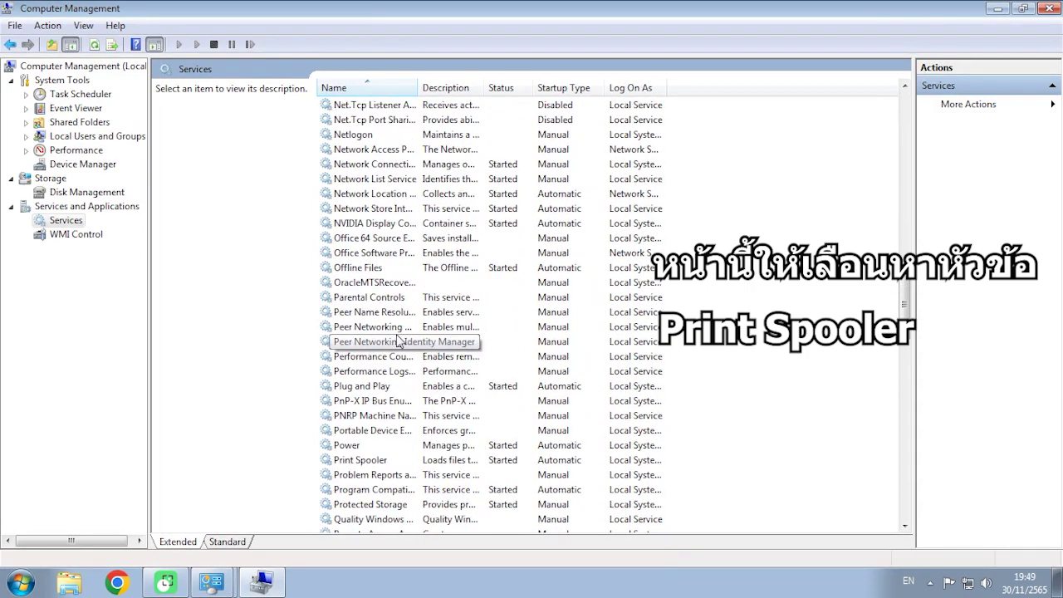
scroll(404, 351, down, 1)
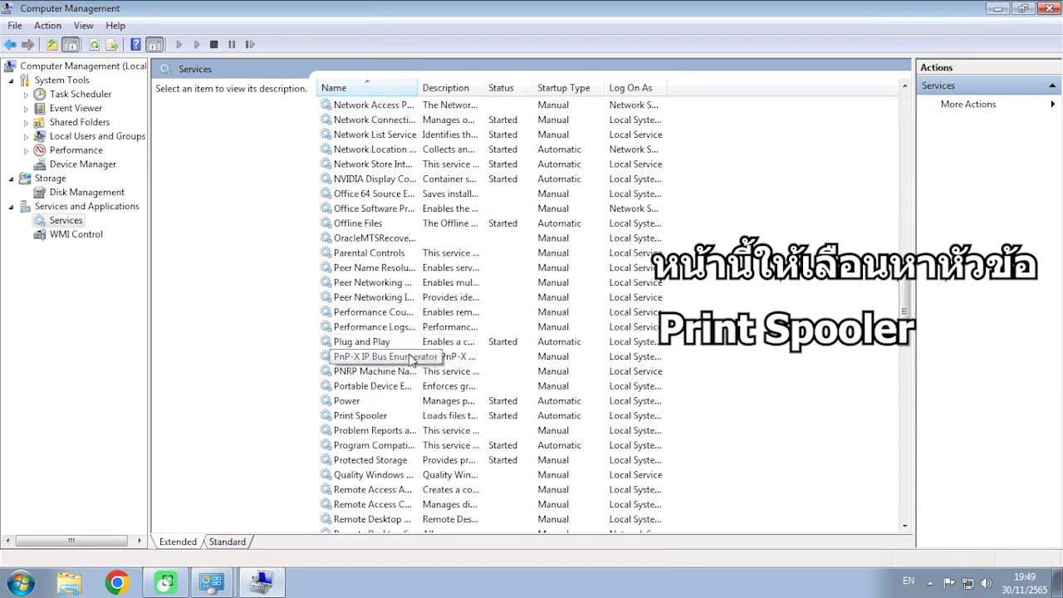
scroll(411, 366, down, 3)
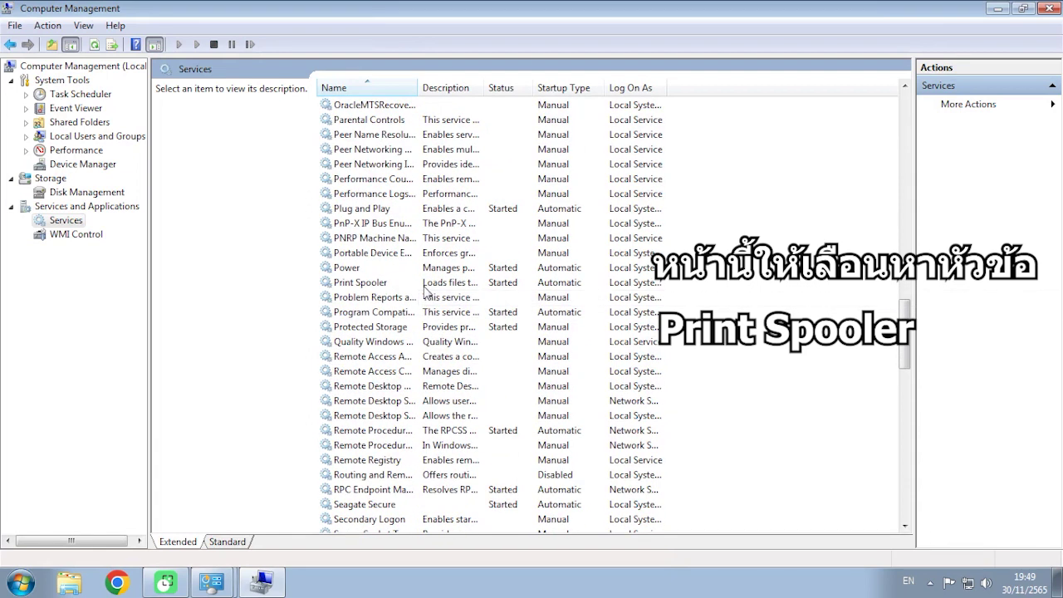
click(375, 284)
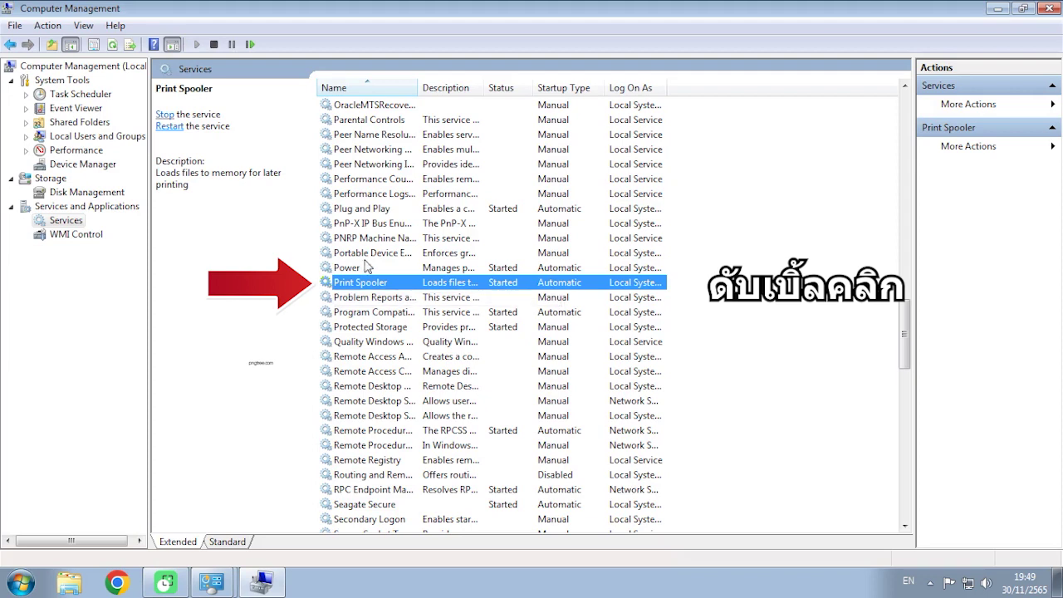
double_click(398, 286)
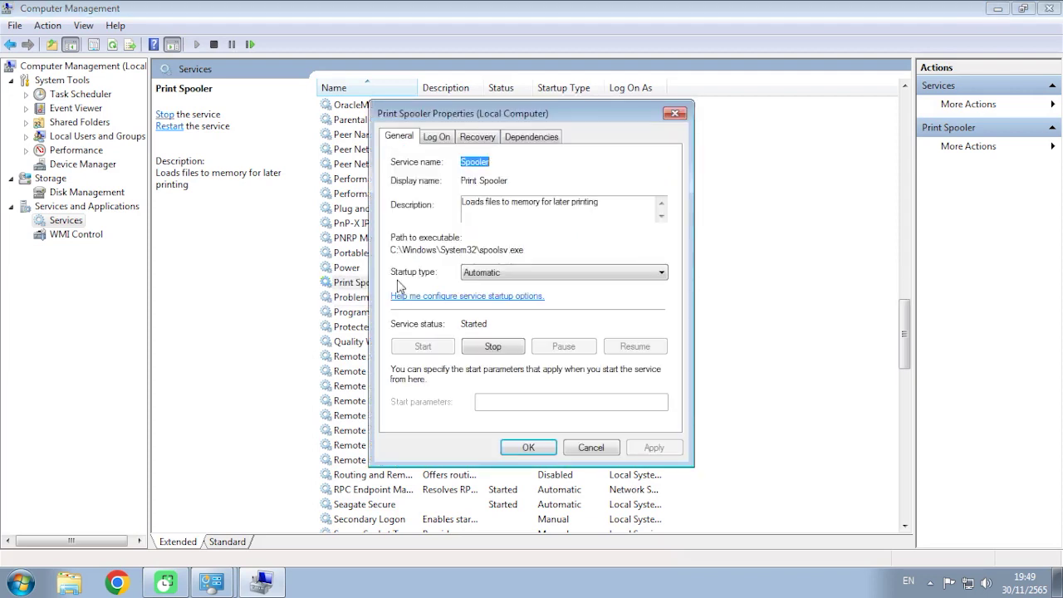
click(498, 353)
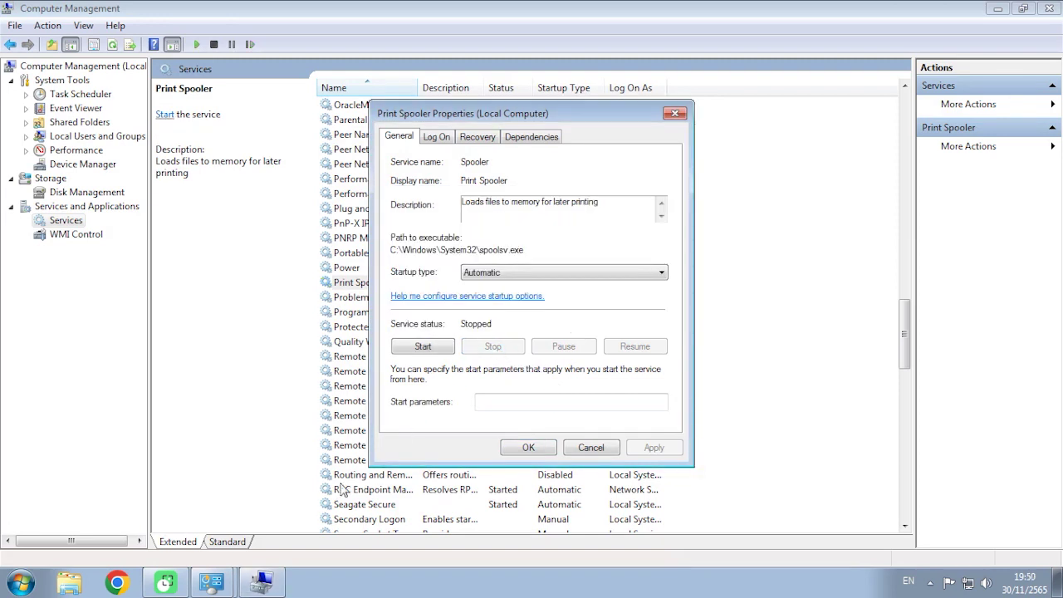
Switch back to Devices and Printers and refresh the device list to check the printers while the spooler is stopped.
click(214, 584)
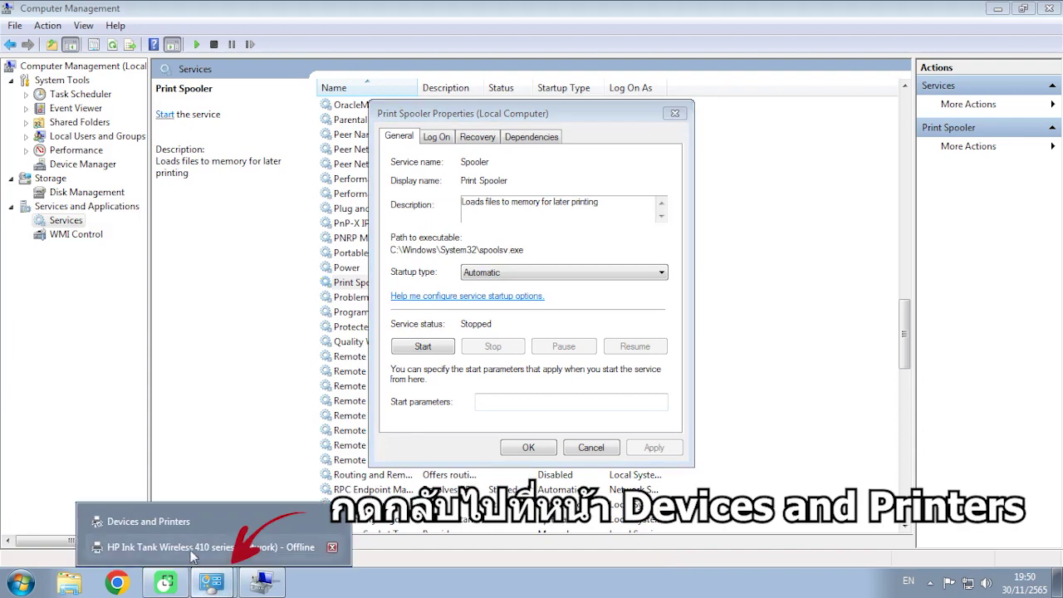
click(169, 520)
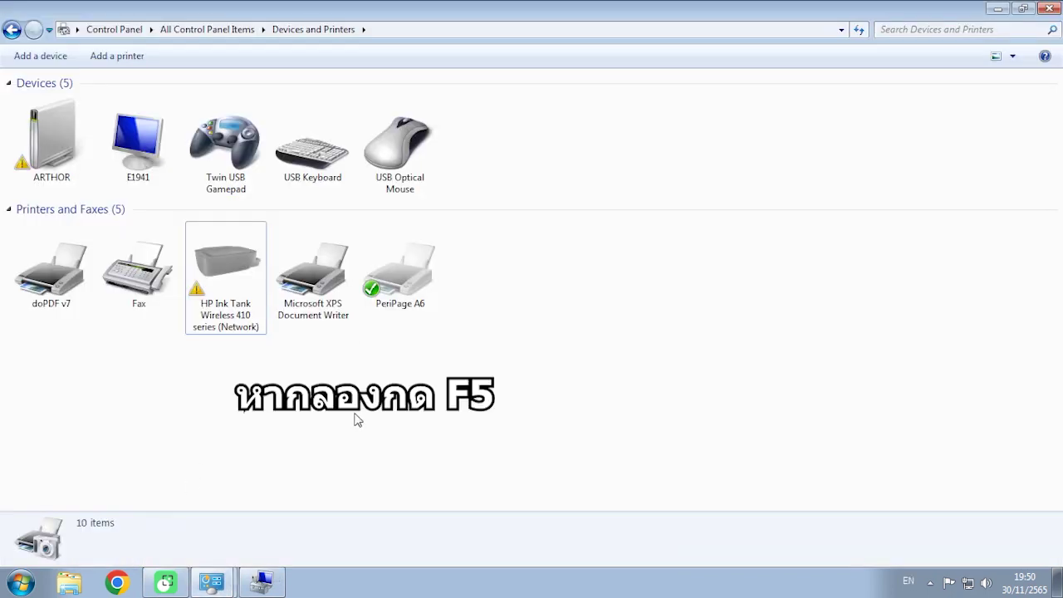
key(F5)
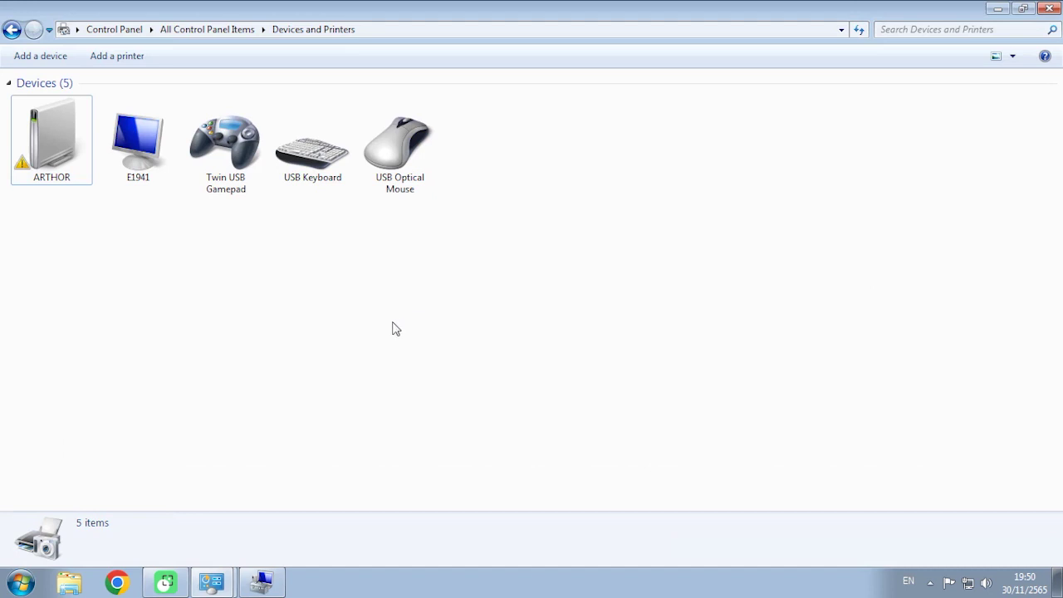
Return to Computer Management, start the Print Spooler service from its properties and close the dialog.
click(261, 582)
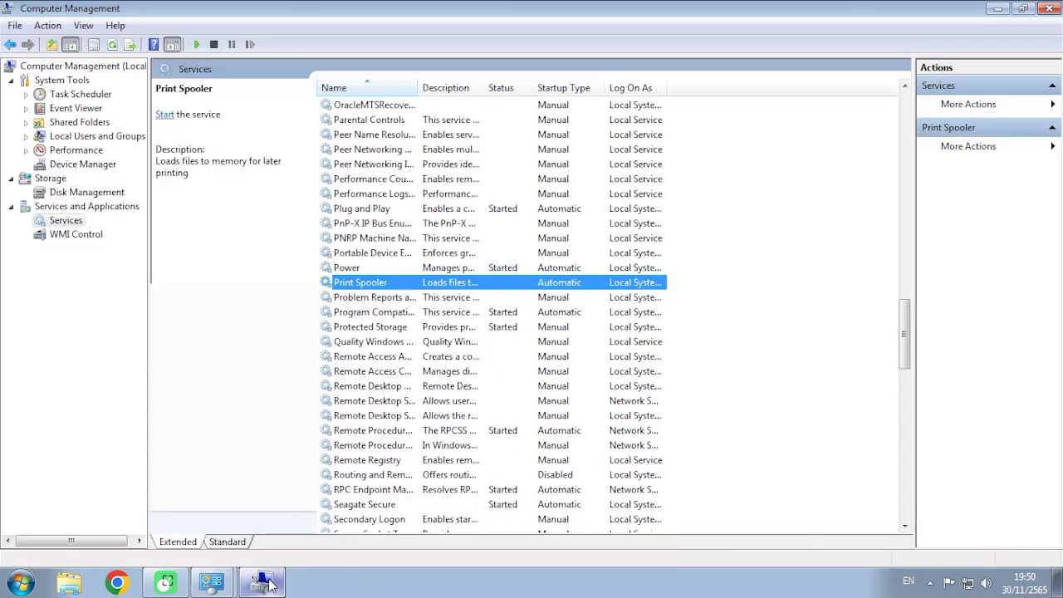
double_click(378, 284)
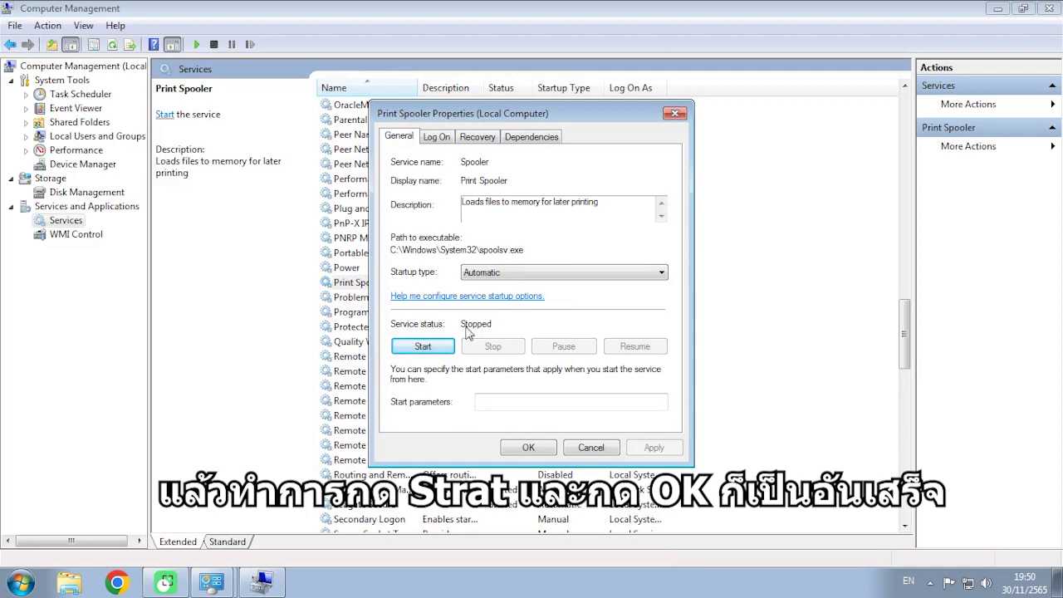
click(423, 347)
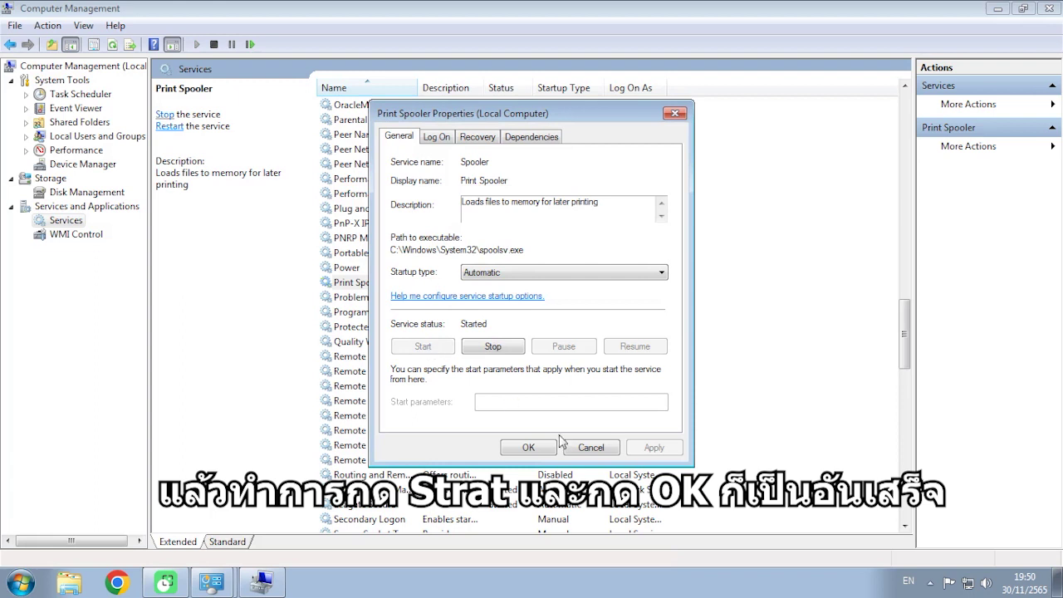
click(271, 308)
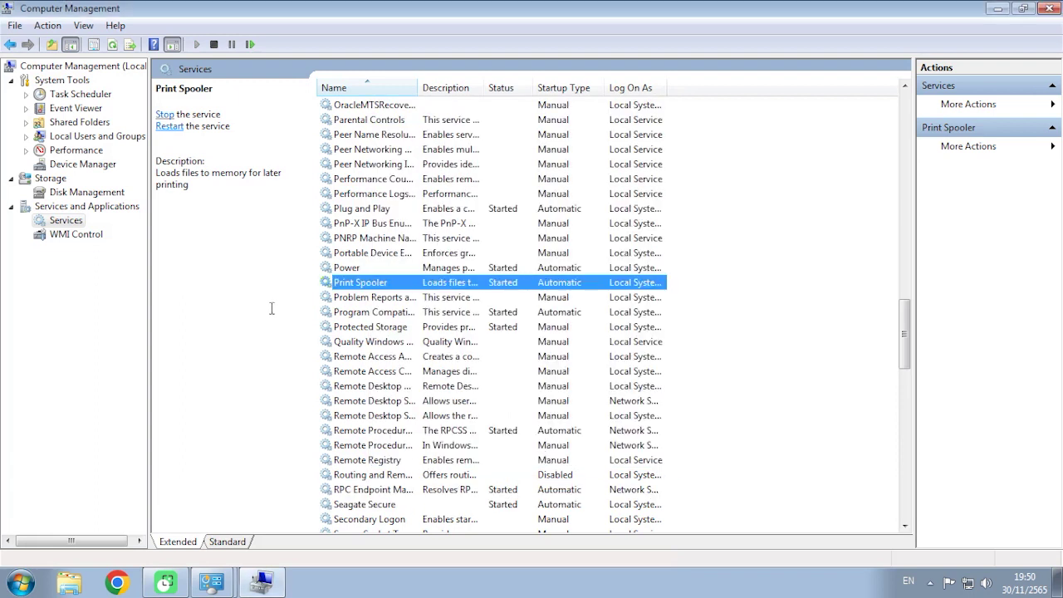
click(245, 315)
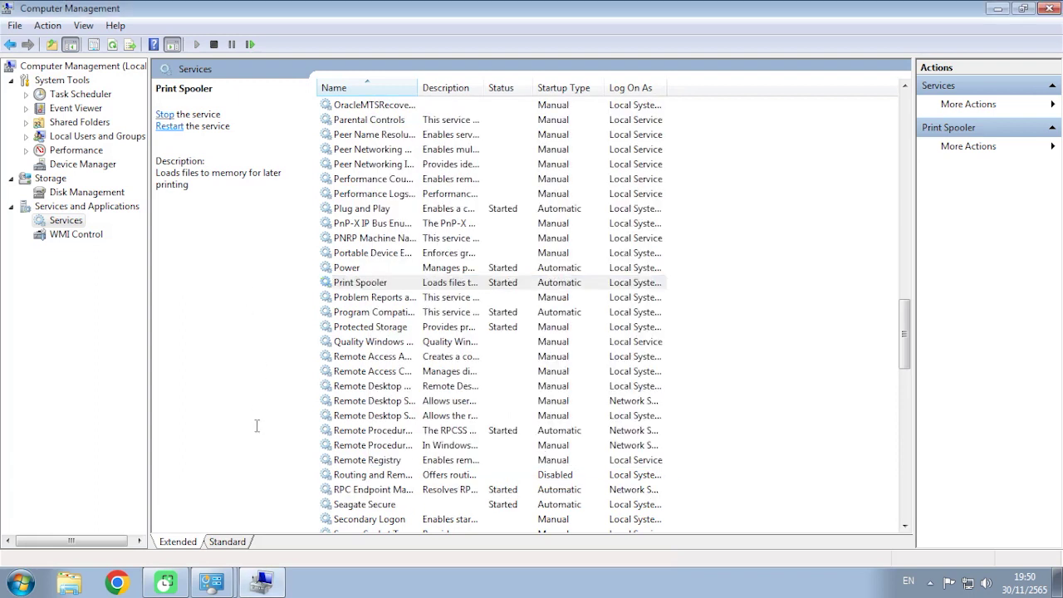
In Devices and Printers, open the HP Ink Tank Wireless 410 print queue, cancel all its documents and confirm the cancellation.
mouse_move(212, 581)
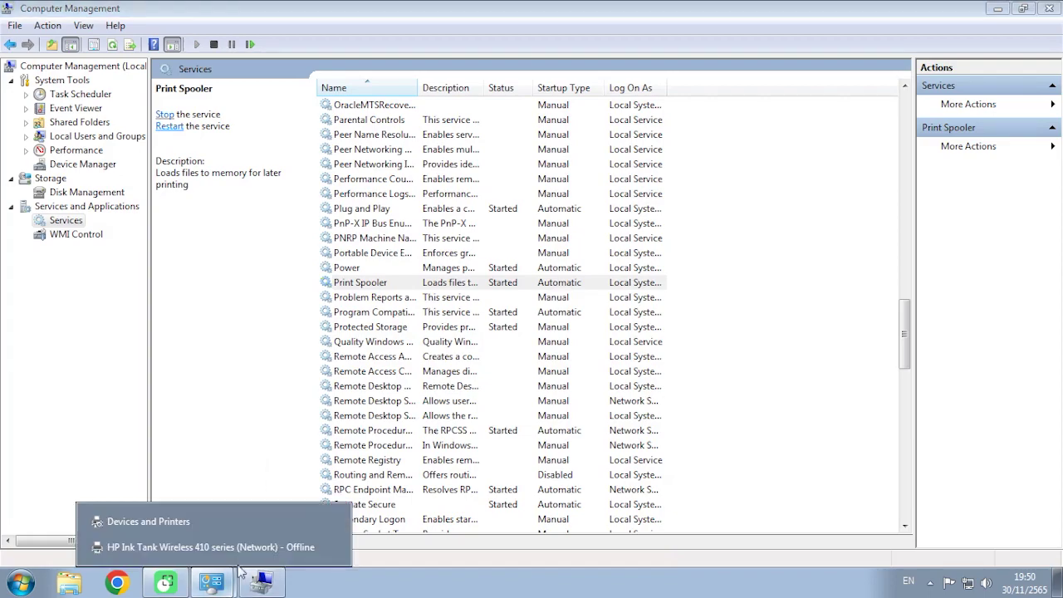
click(220, 522)
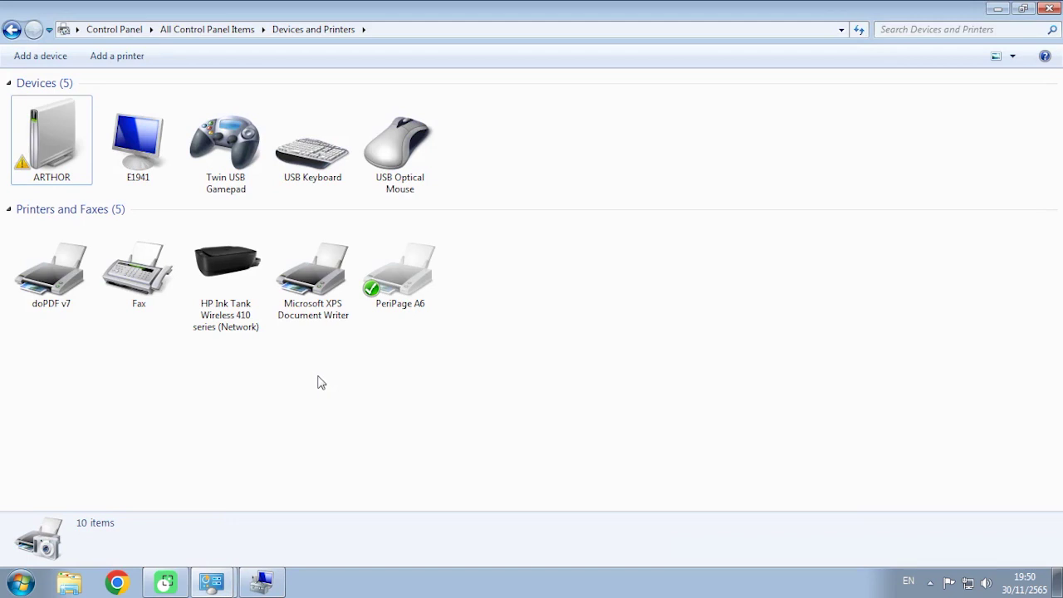
mouse_move(224, 262)
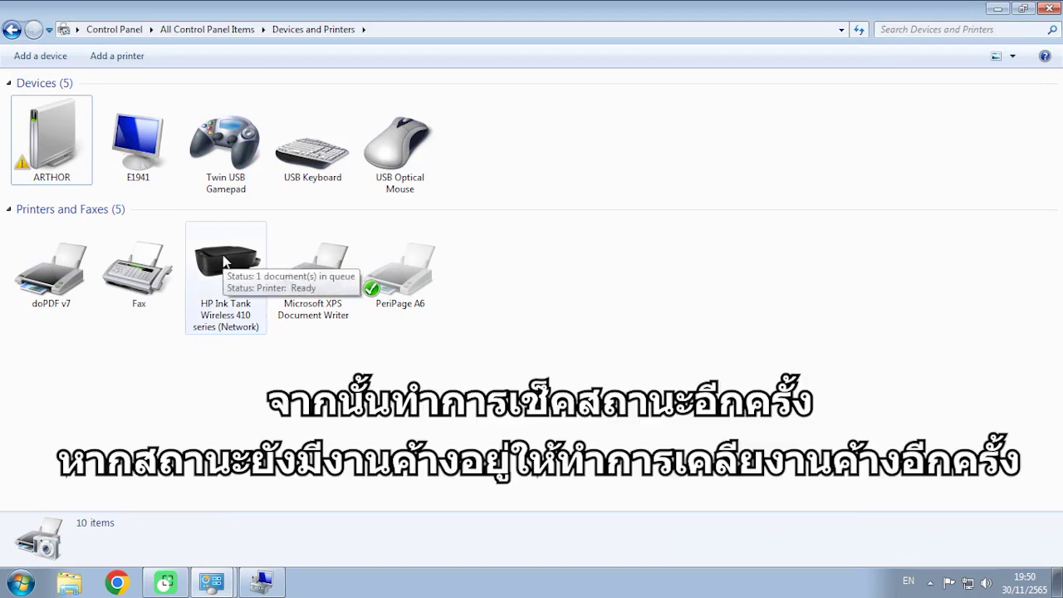
right_click(224, 262)
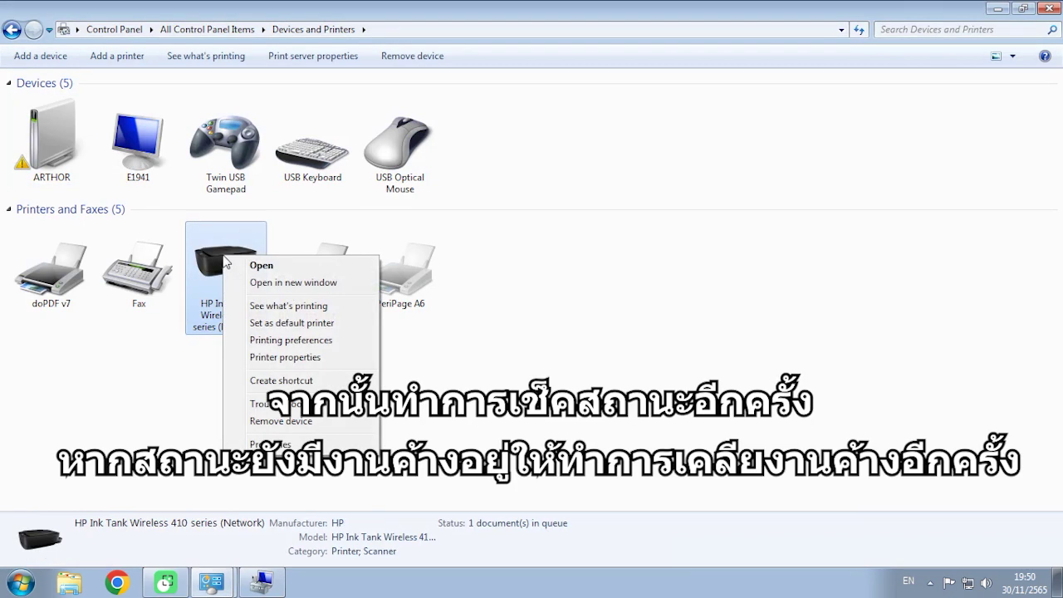
click(286, 306)
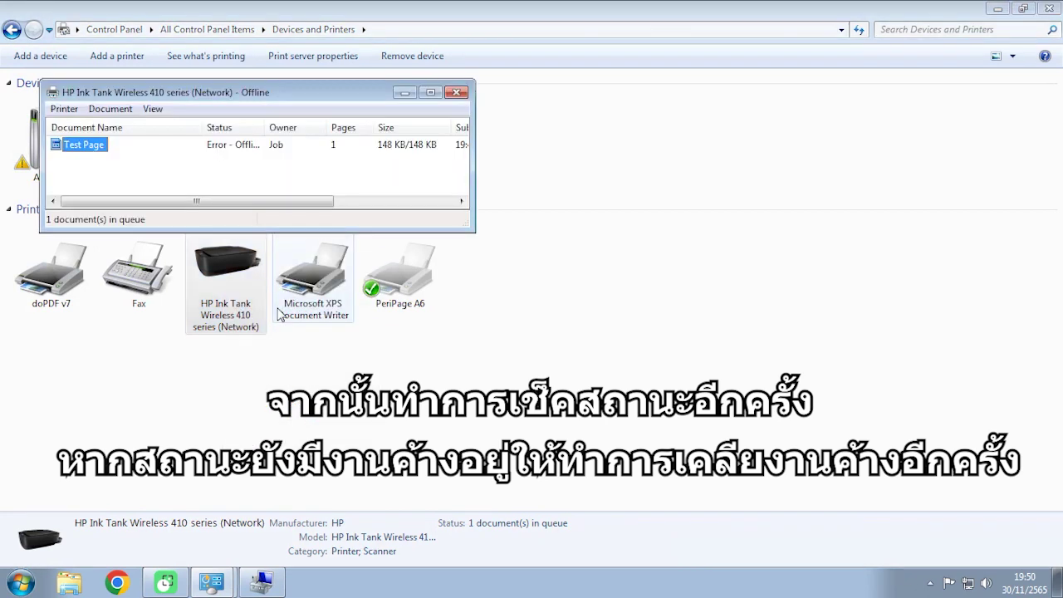
click(65, 109)
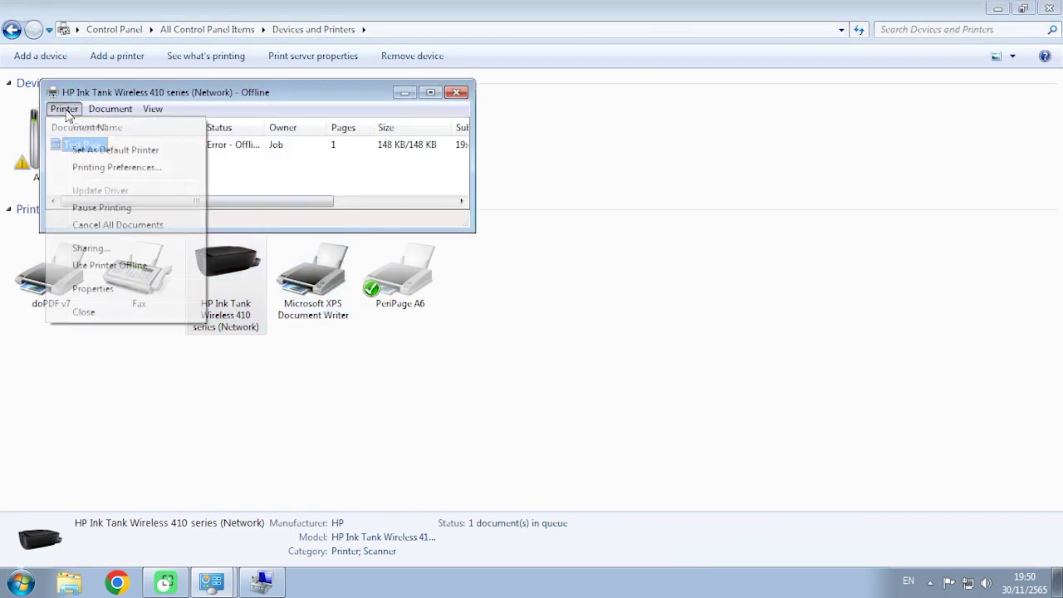
click(93, 226)
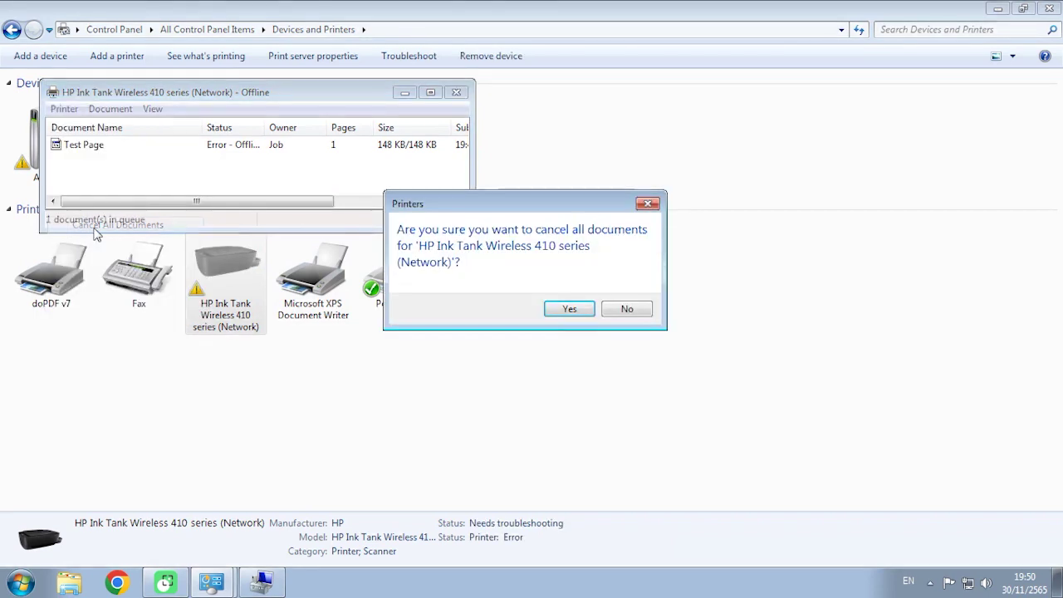
click(571, 314)
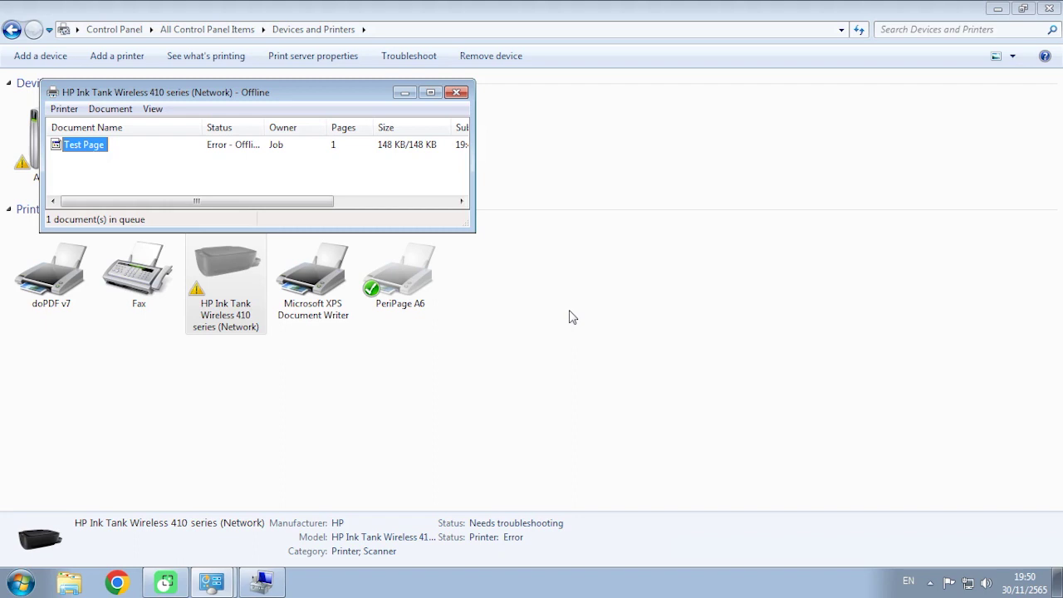
Move the print queue window aside, close it and recheck the status of the HP Ink Tank Wireless 410 printer.
drag(179, 92, 453, 166)
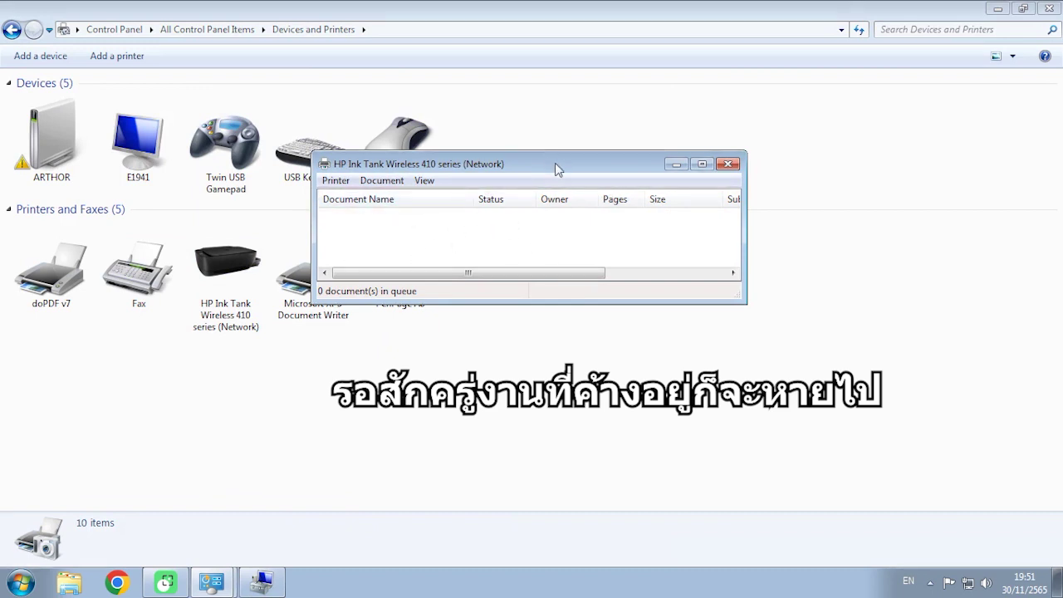
drag(556, 167, 762, 169)
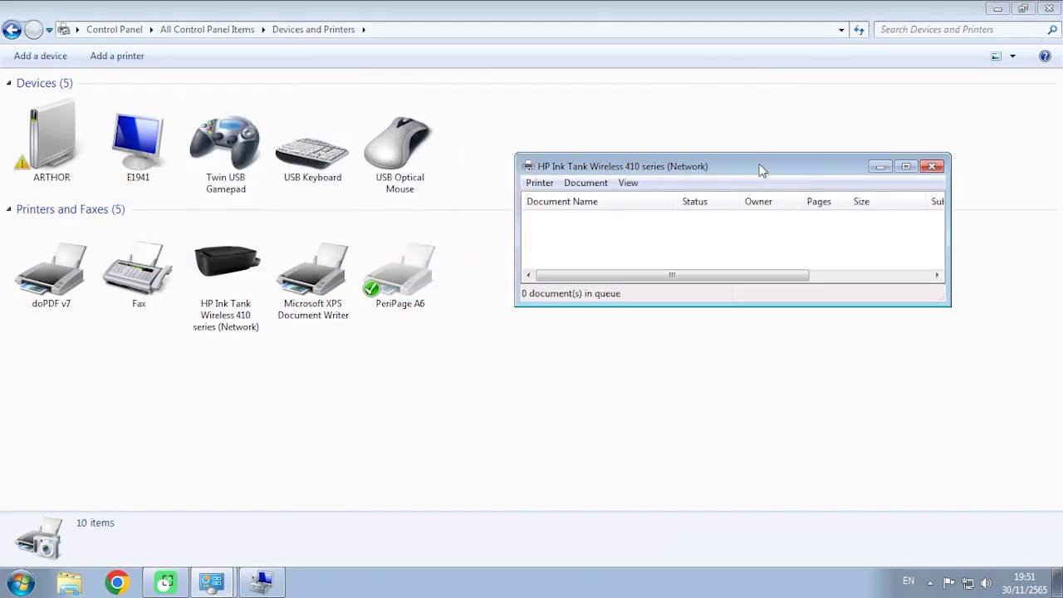
click(936, 164)
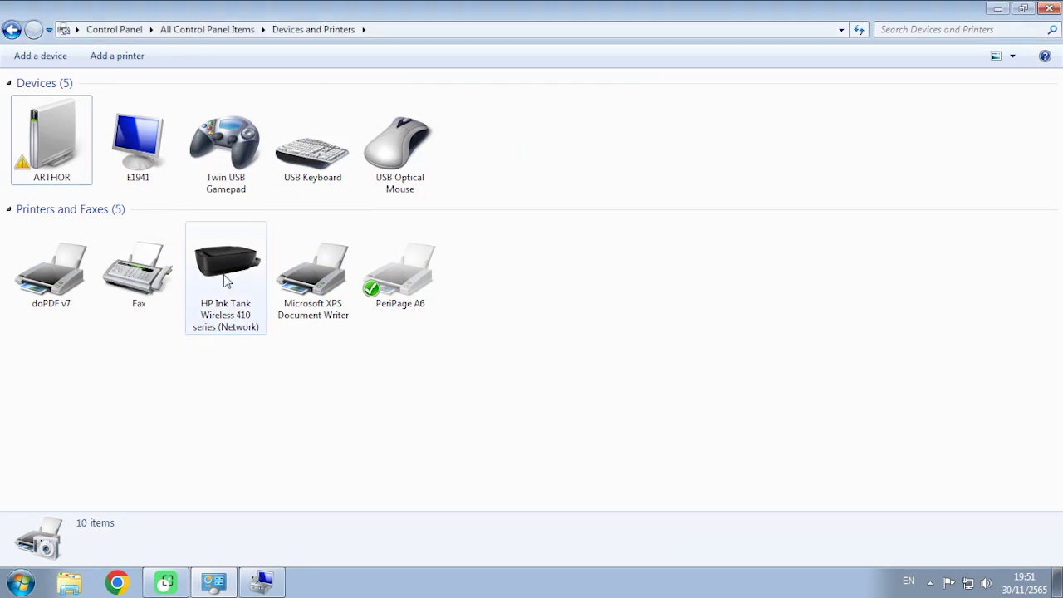
mouse_move(224, 281)
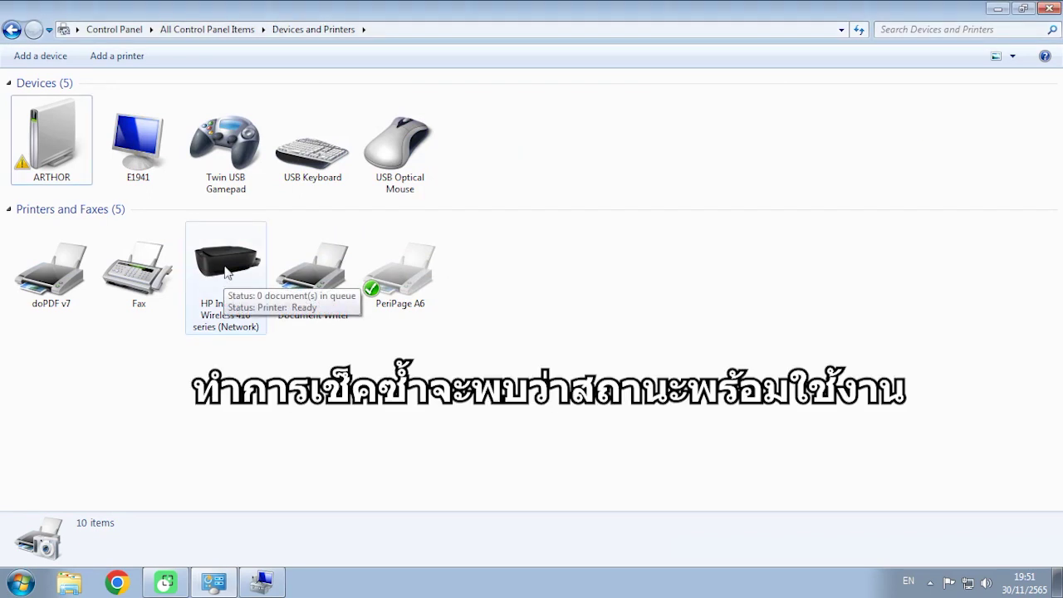